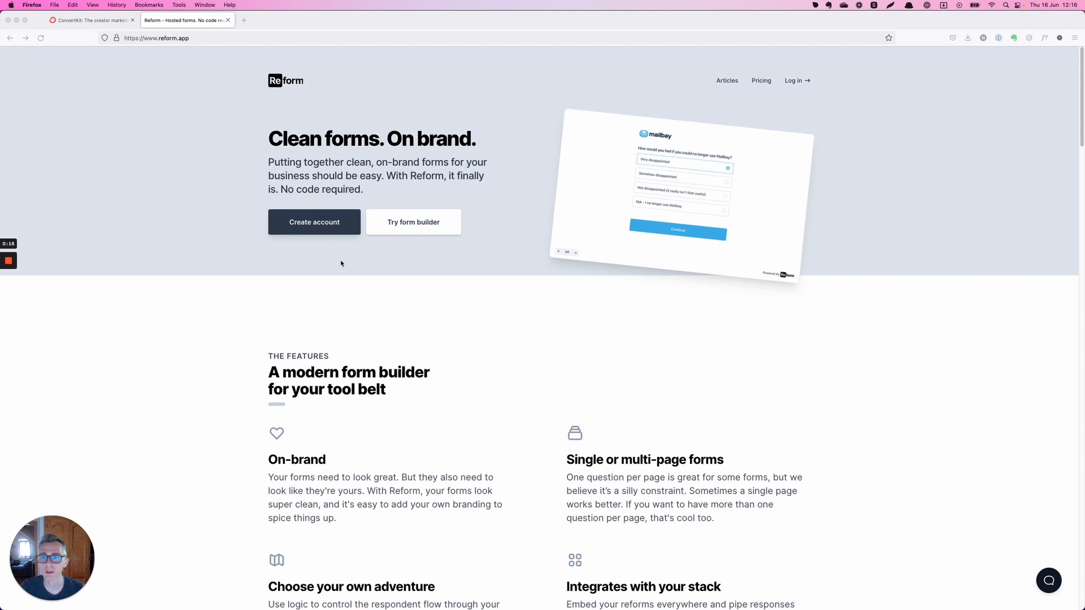
# - Look through the Reform landing page and open the account registration form
pyautogui.click(357, 303)
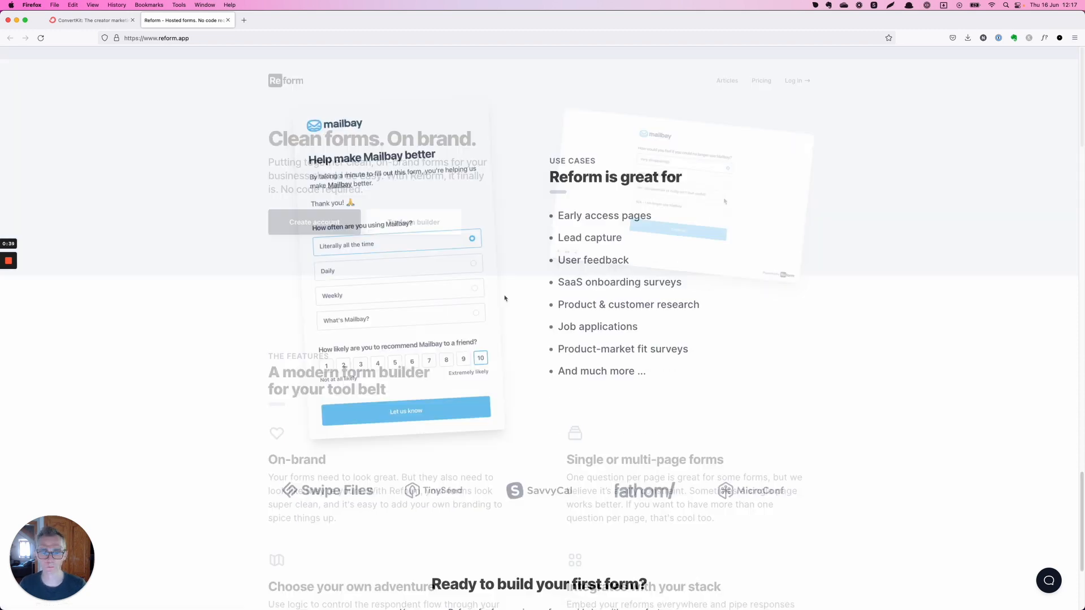
pyautogui.scroll(-2, 504, 298)
pyautogui.scroll(20, 505, 298)
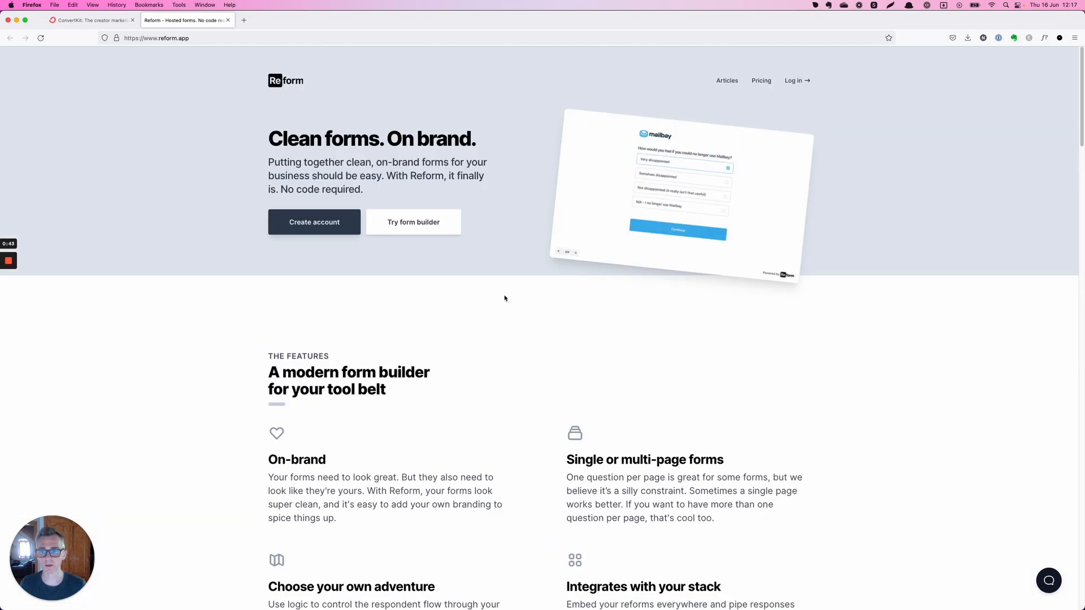
pyautogui.scroll(-20, 505, 298)
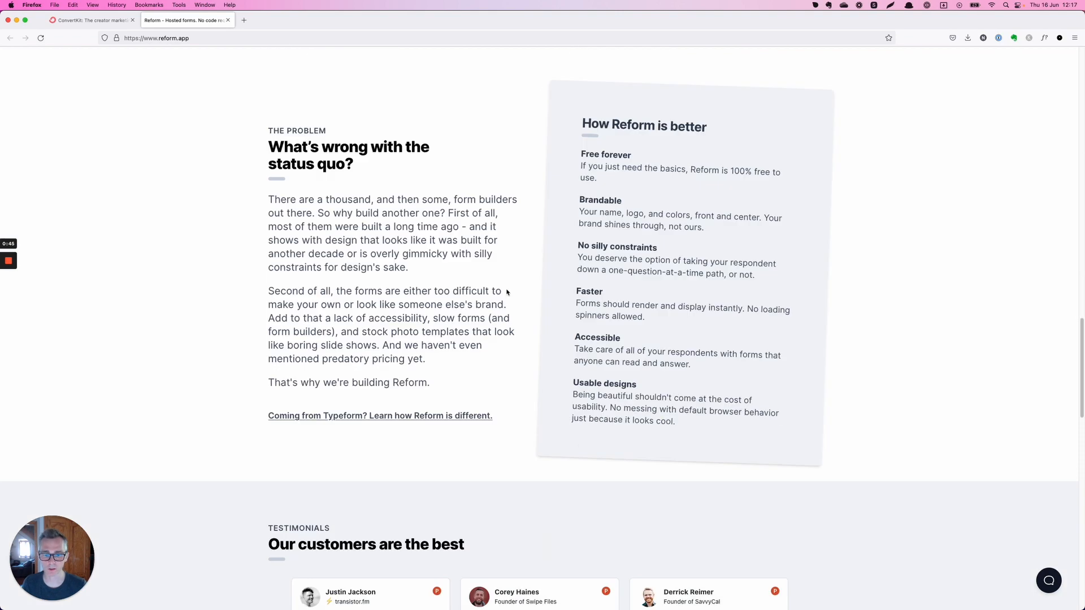
pyautogui.scroll(20, 508, 295)
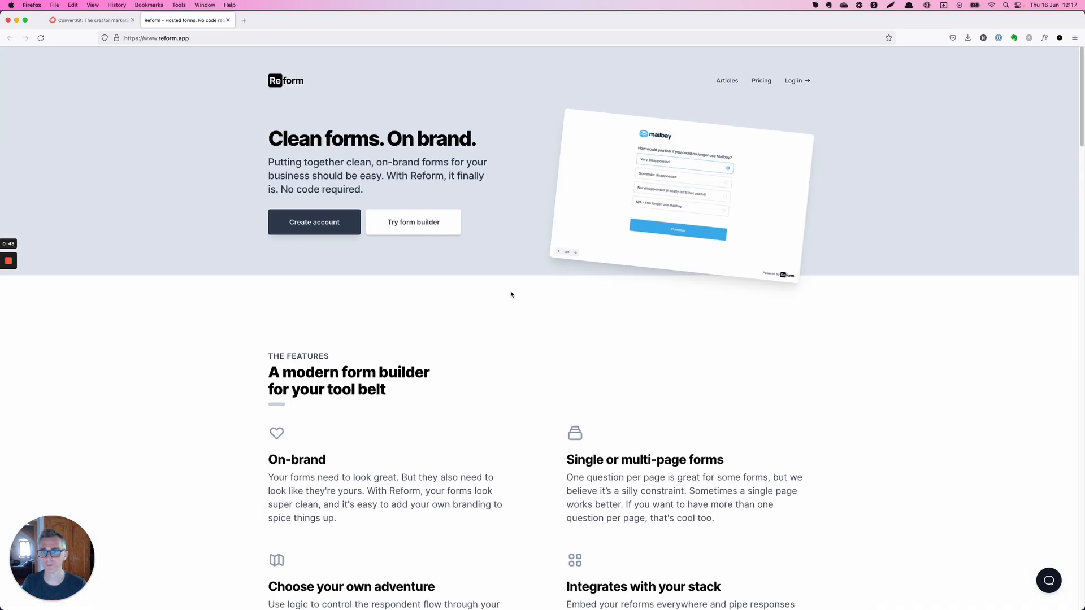
pyautogui.click(343, 230)
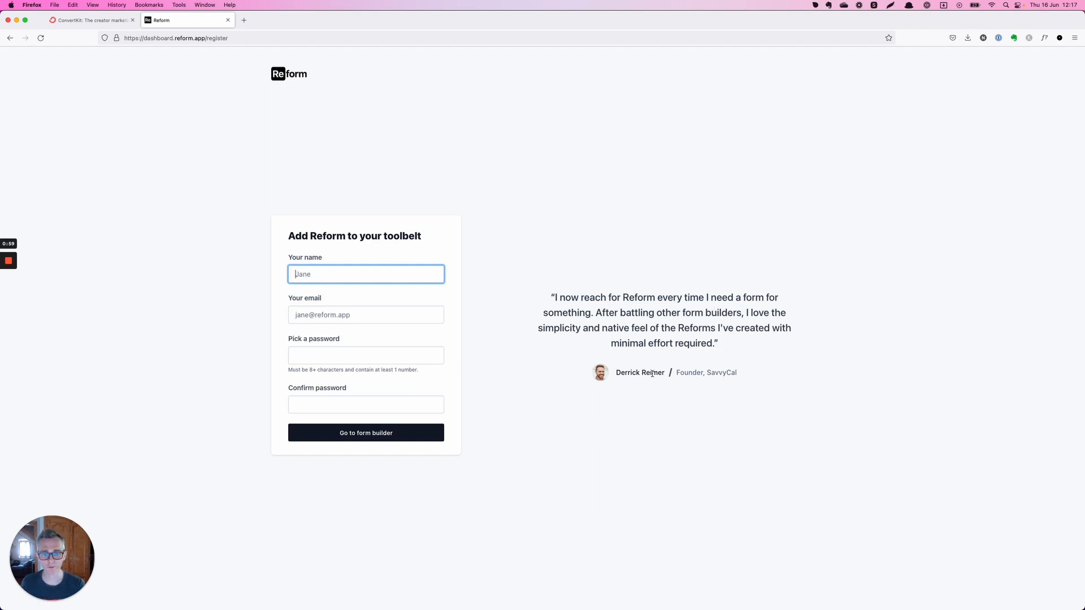
# - Fill in the registrant's first name and e-mail address on the registration form
pyautogui.click(351, 274)
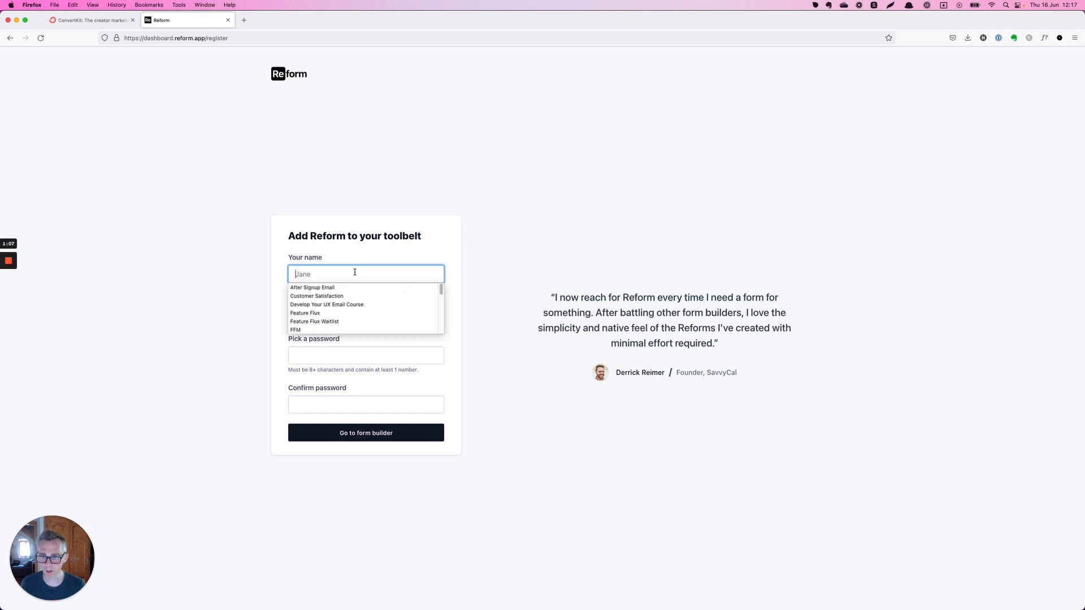
pyautogui.write('Nathan')
pyautogui.press('Tab')
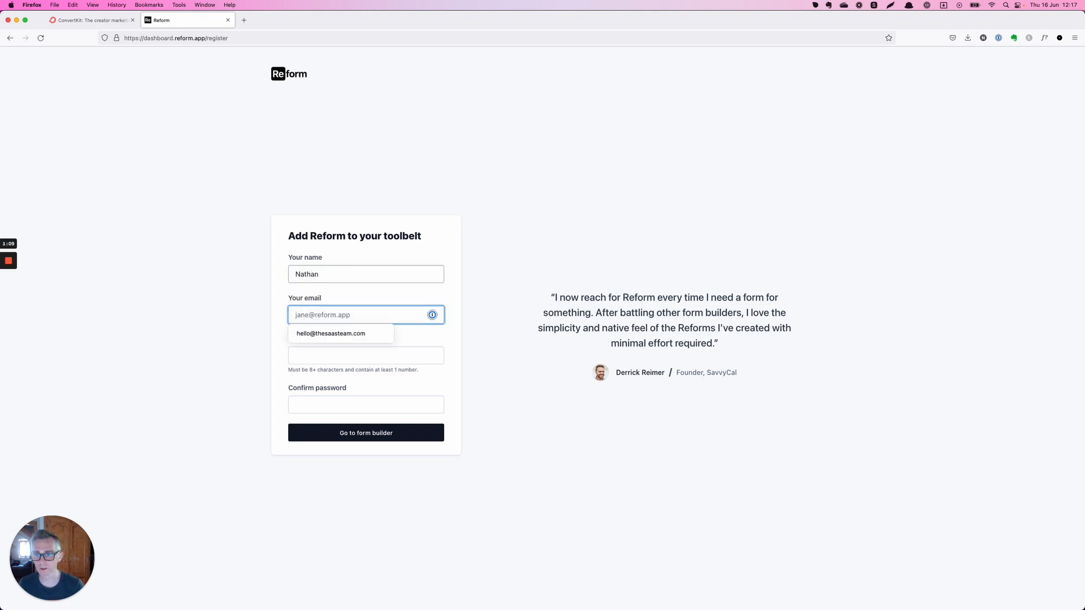
pyautogui.write('nathan')
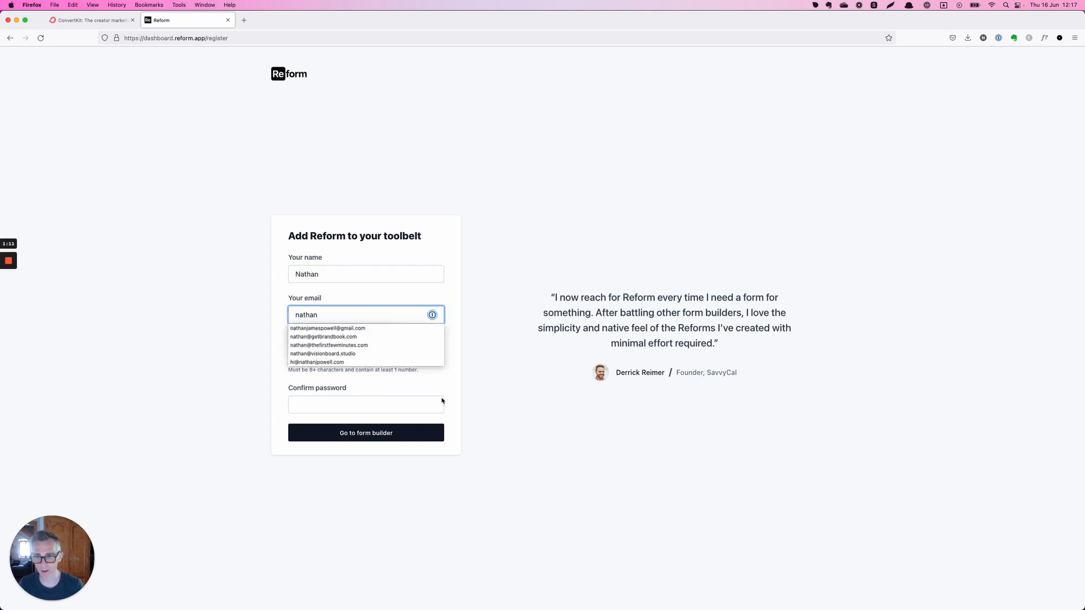
pyautogui.click(362, 328)
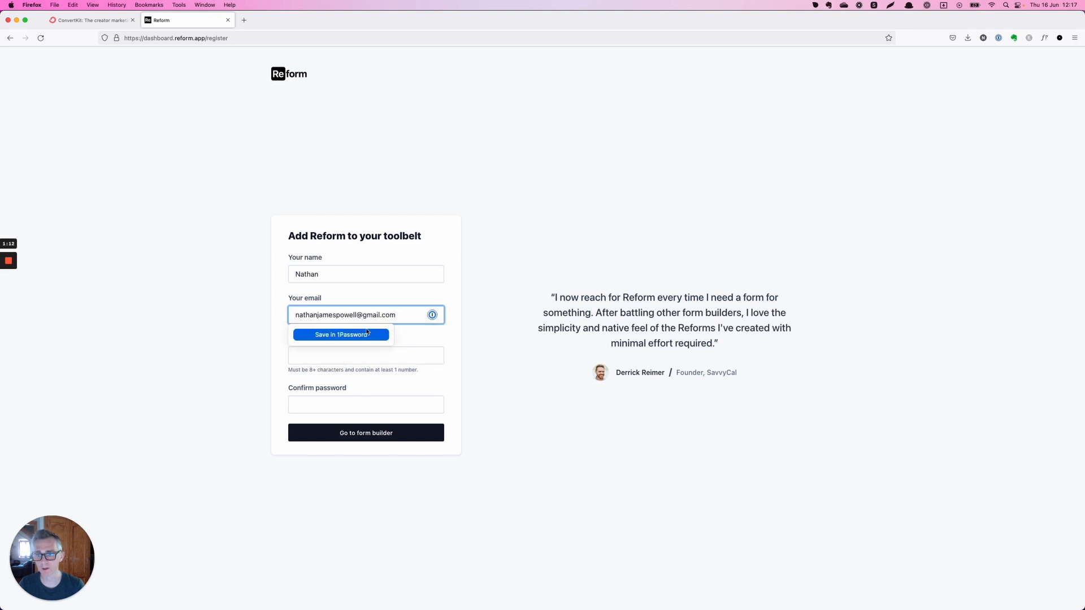
pyautogui.click(547, 255)
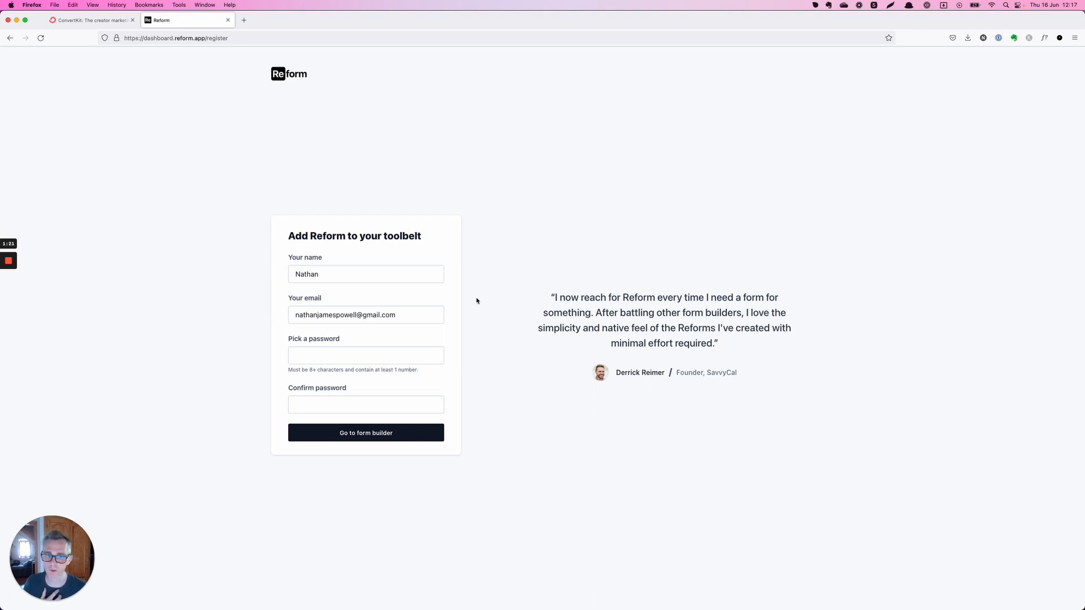
# - Fill the password and confirmation fields with the suggested password and save the login in 1Password as Reform
pyautogui.click(383, 355)
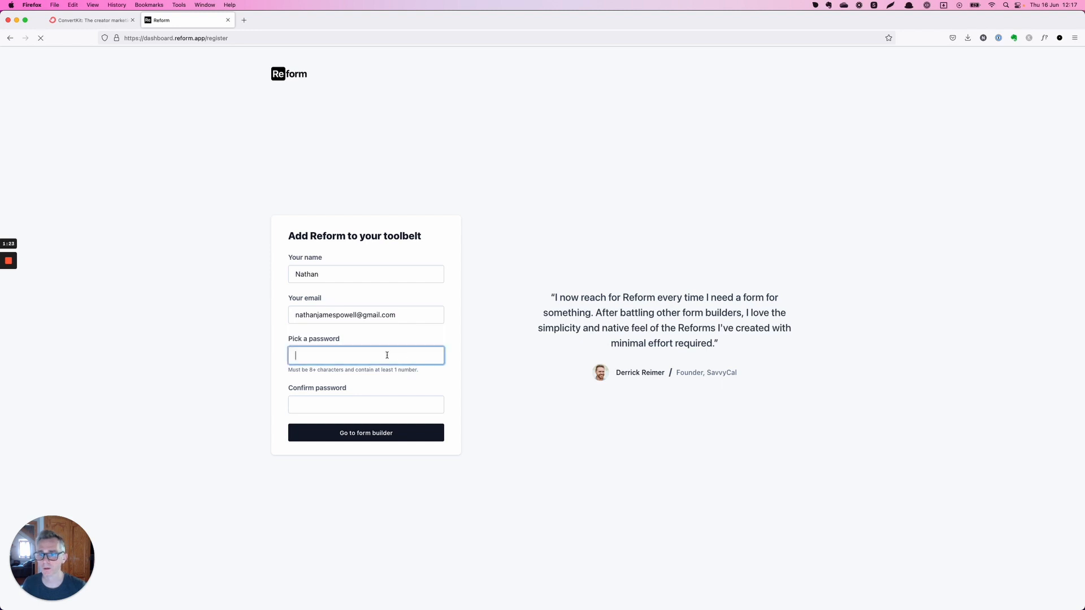
pyautogui.click(375, 375)
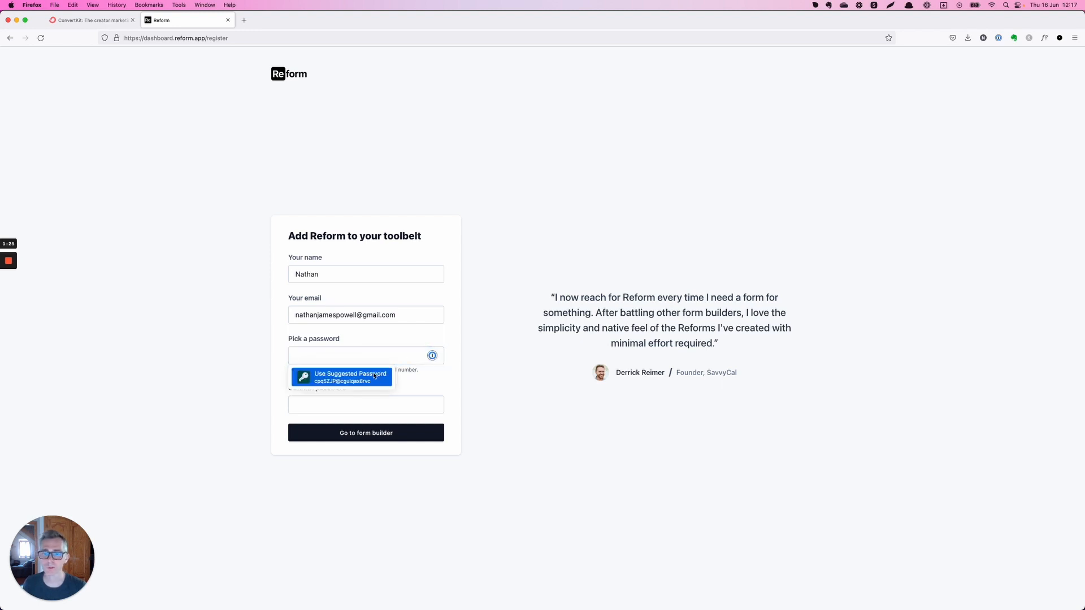
pyautogui.click(342, 382)
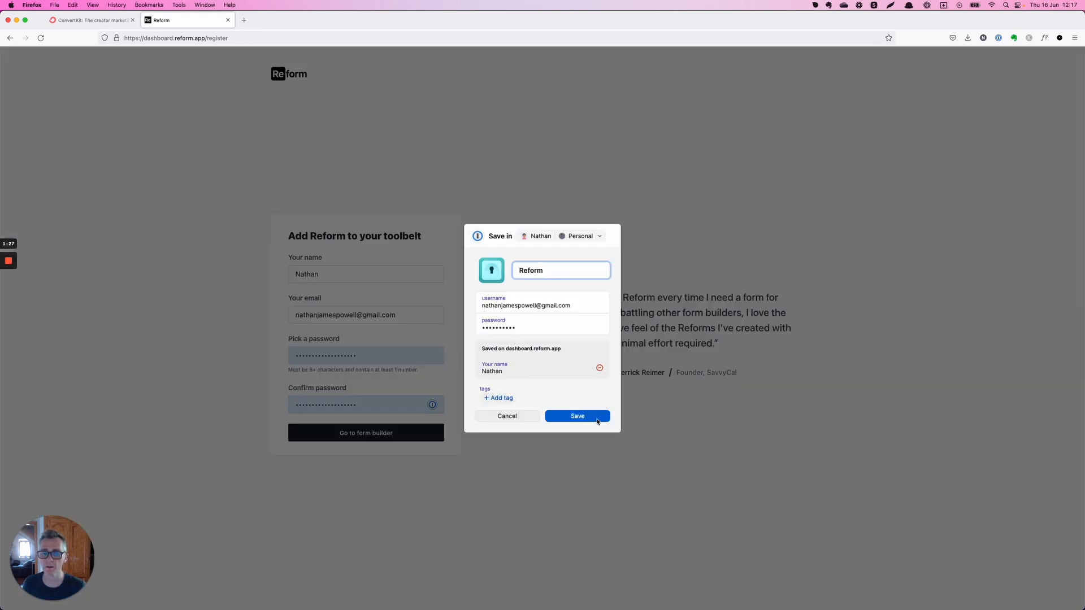
pyautogui.click(594, 419)
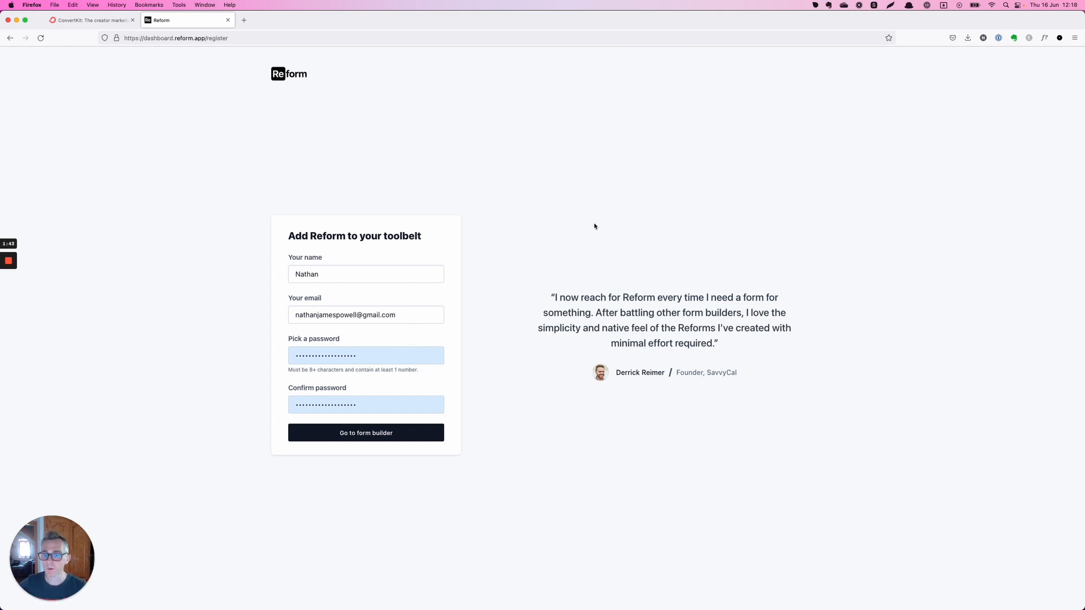
# - Submit the registration and continue past the optional welcome survey without answering its questions
pyautogui.click(402, 358)
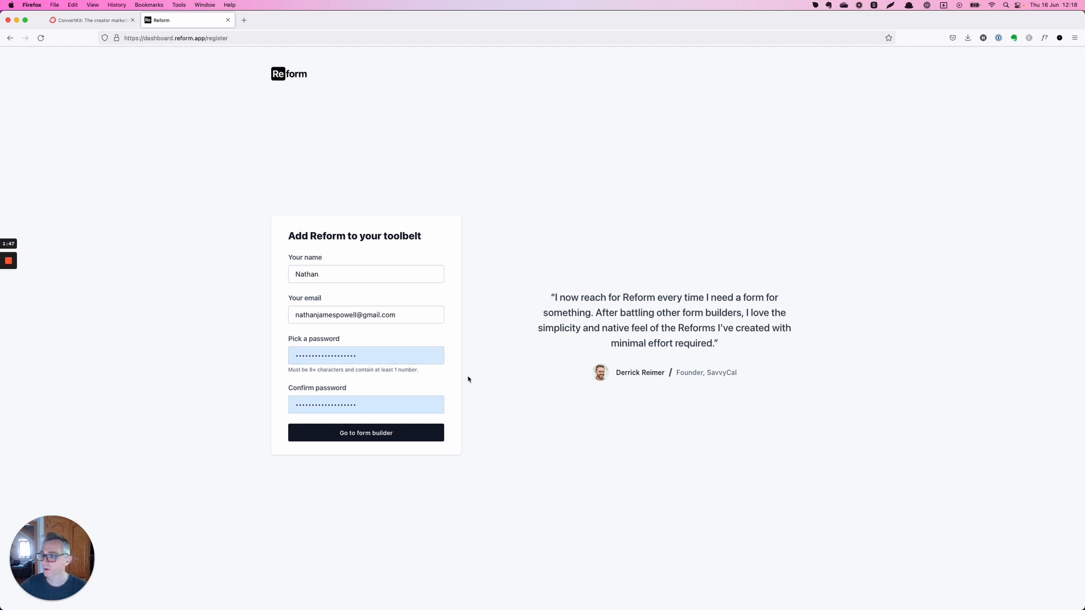
pyautogui.click(372, 320)
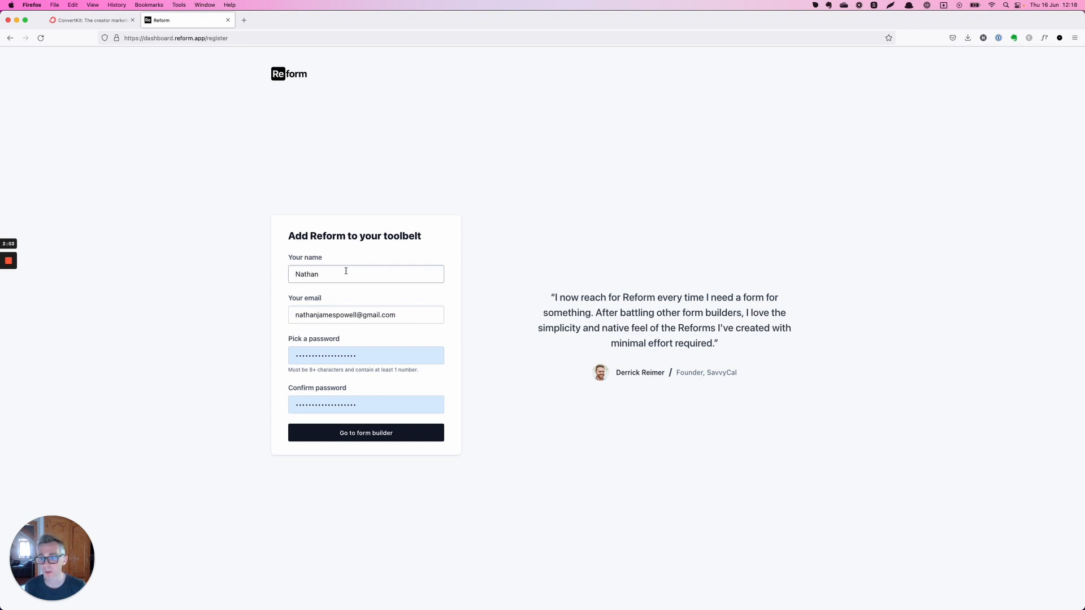
pyautogui.click(373, 434)
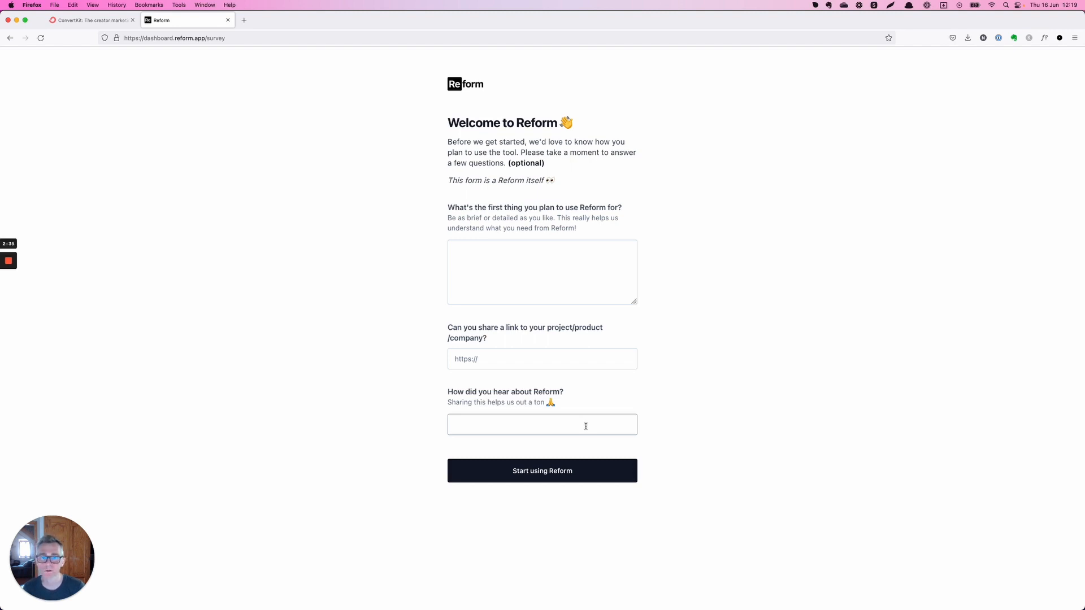
pyautogui.click(594, 264)
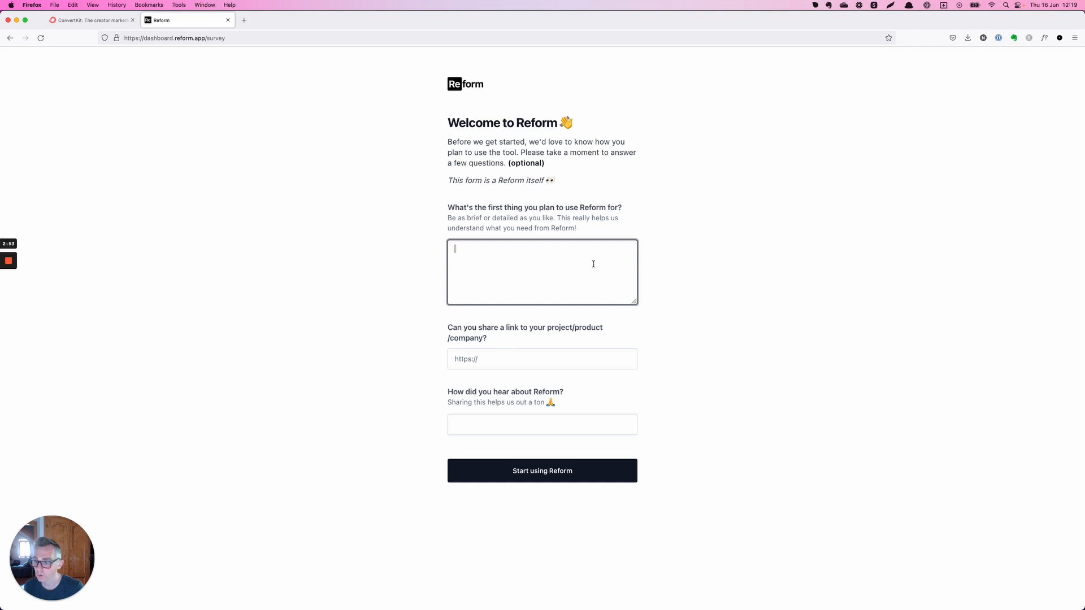
pyautogui.click(591, 482)
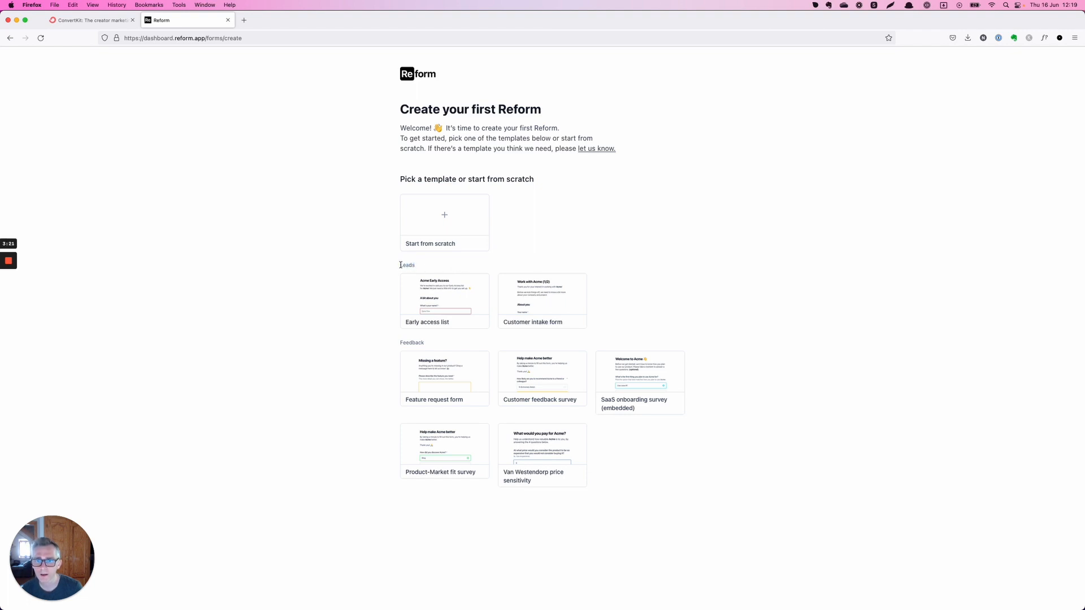
# - Inspect the font of the "Leads" category label with WhatFont, and exit the inspector
pyautogui.click(1044, 38)
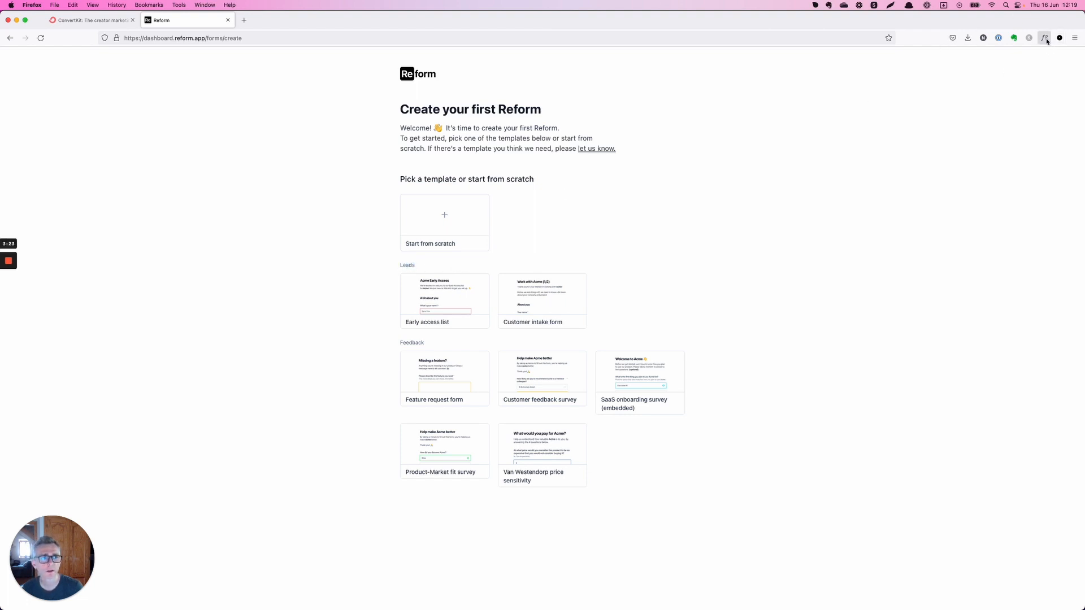
pyautogui.click(411, 267)
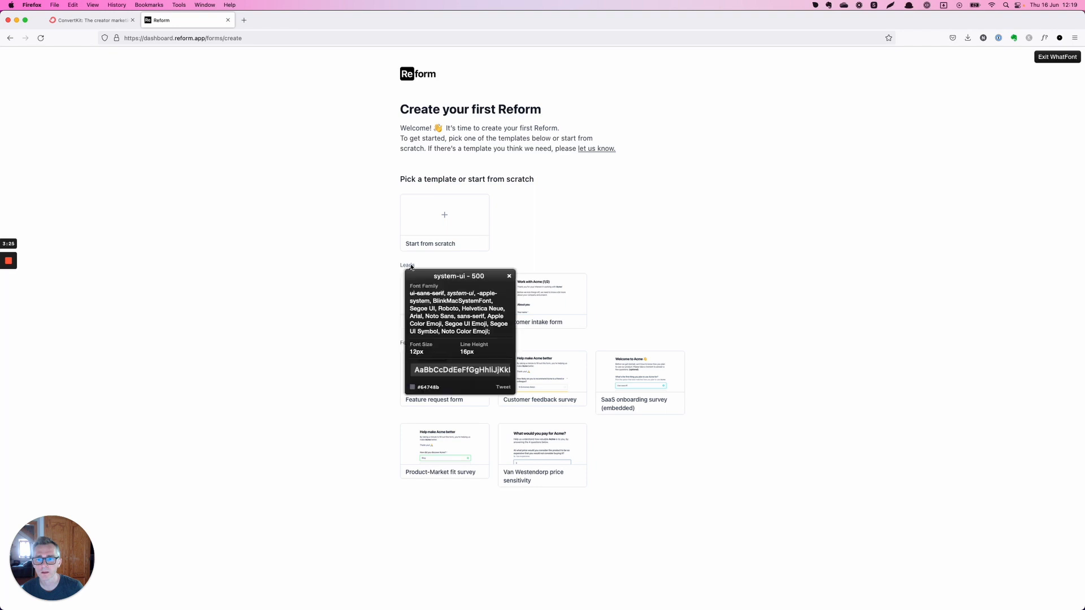
pyautogui.click(510, 276)
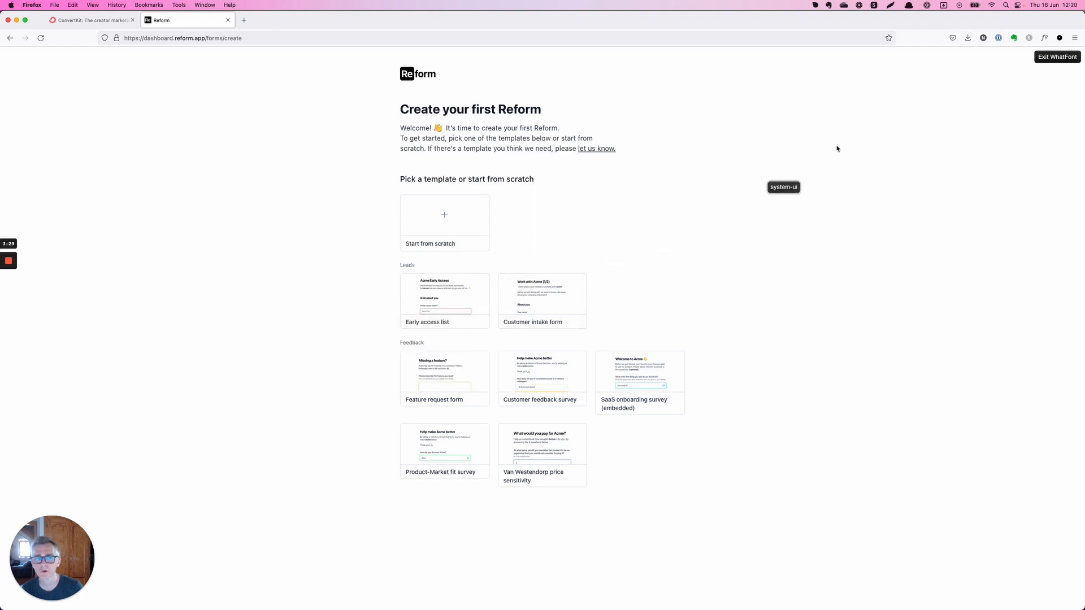
pyautogui.click(1046, 58)
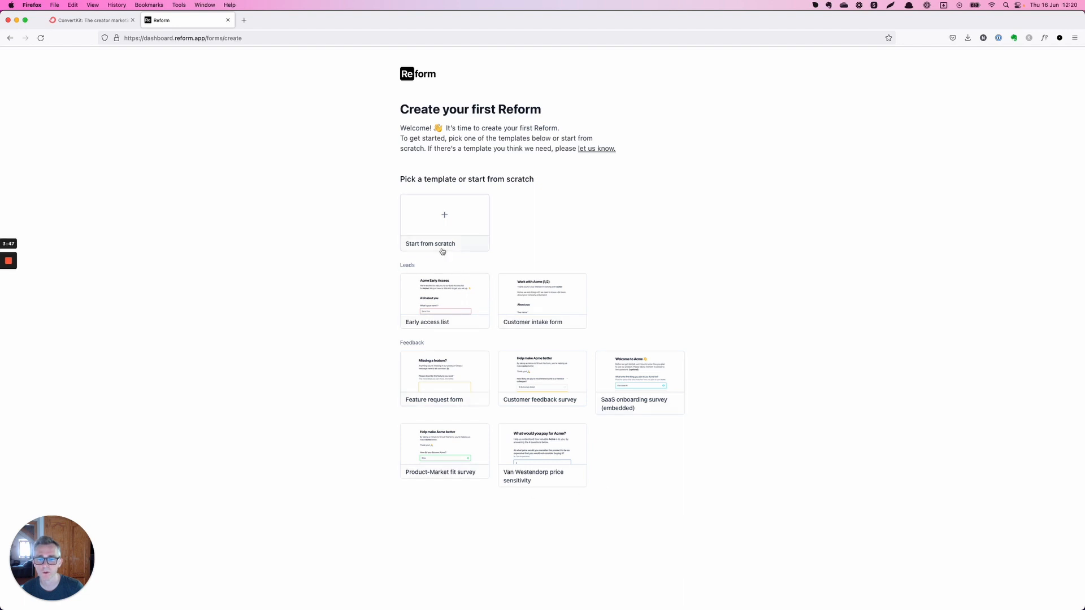
# - Create the first form from the "Early access list" template in the Leads category
pyautogui.doubleClick(407, 266)
pyautogui.click(446, 298)
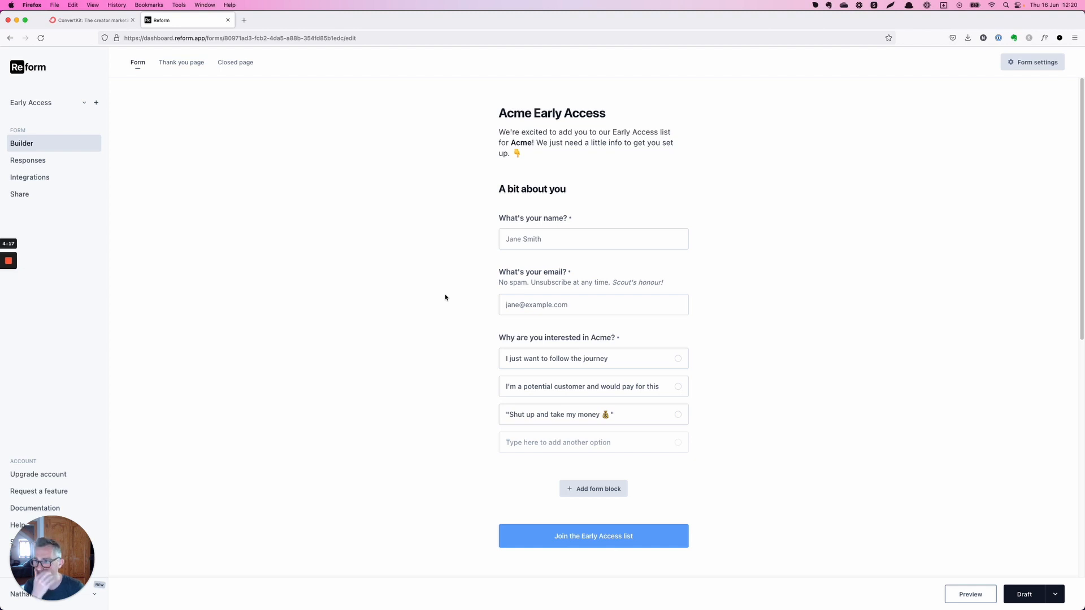
pyautogui.moveTo(48, 554); pyautogui.dragTo(55, 381)
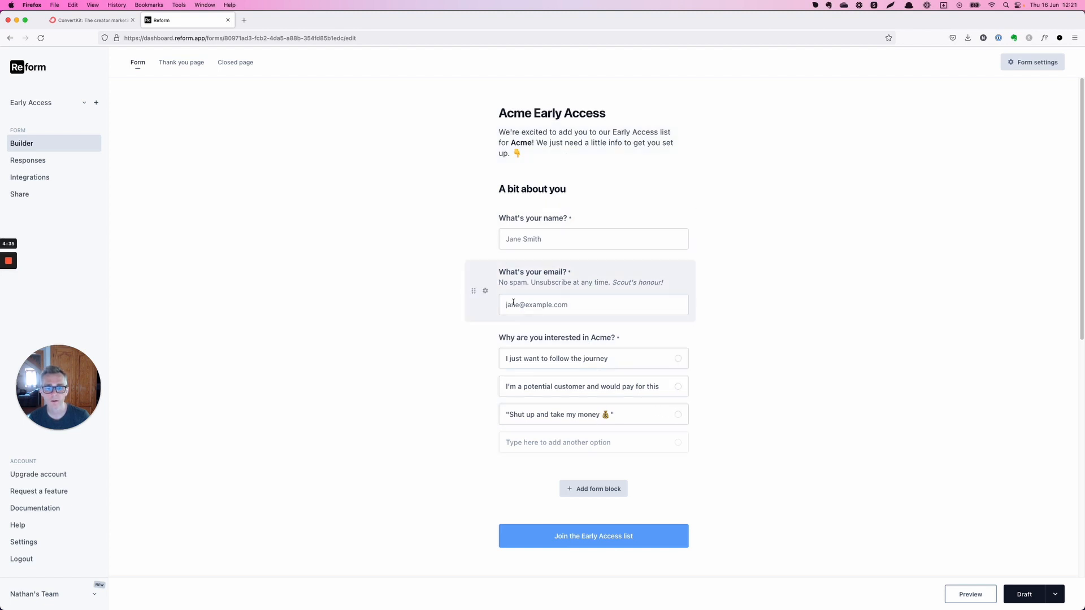
# - Move the "What's your email?" block above the name question and delete that email block
pyautogui.click(485, 292)
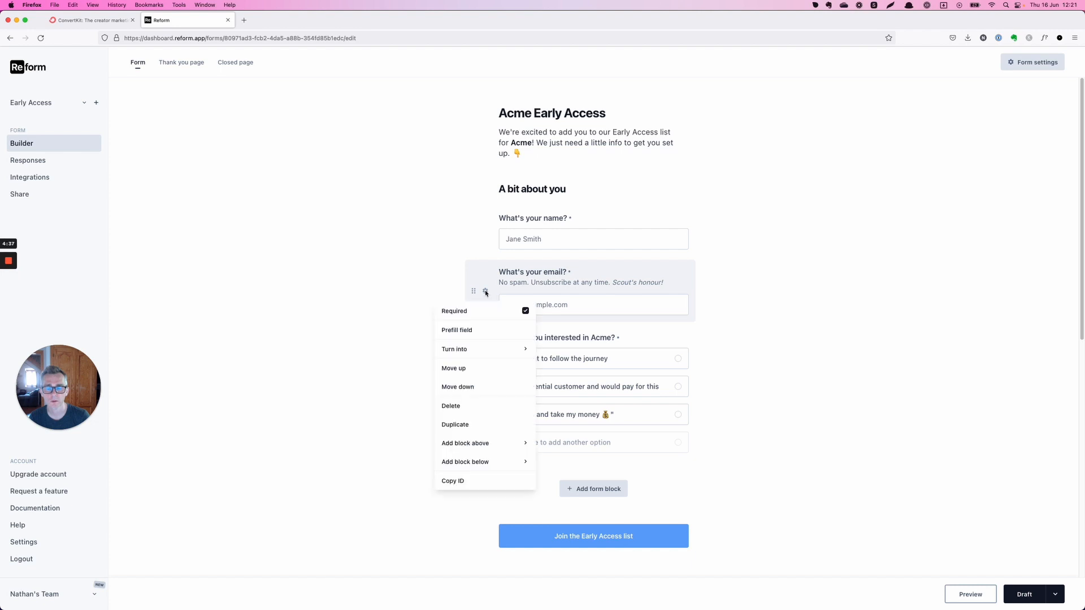
pyautogui.moveTo(478, 351)
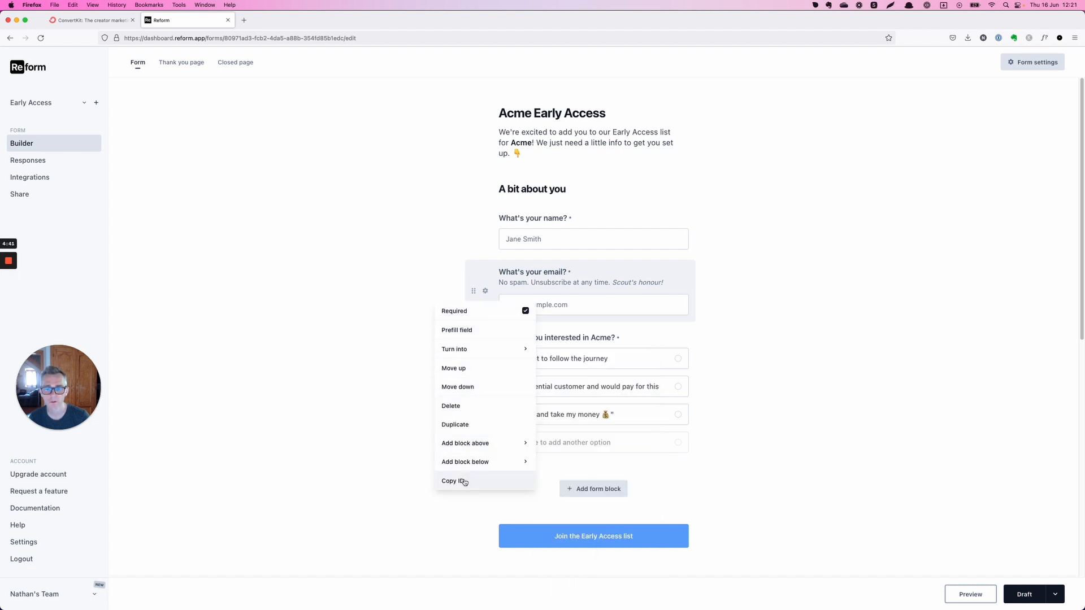
pyautogui.moveTo(473, 290); pyautogui.dragTo(477, 244)
pyautogui.click(485, 238)
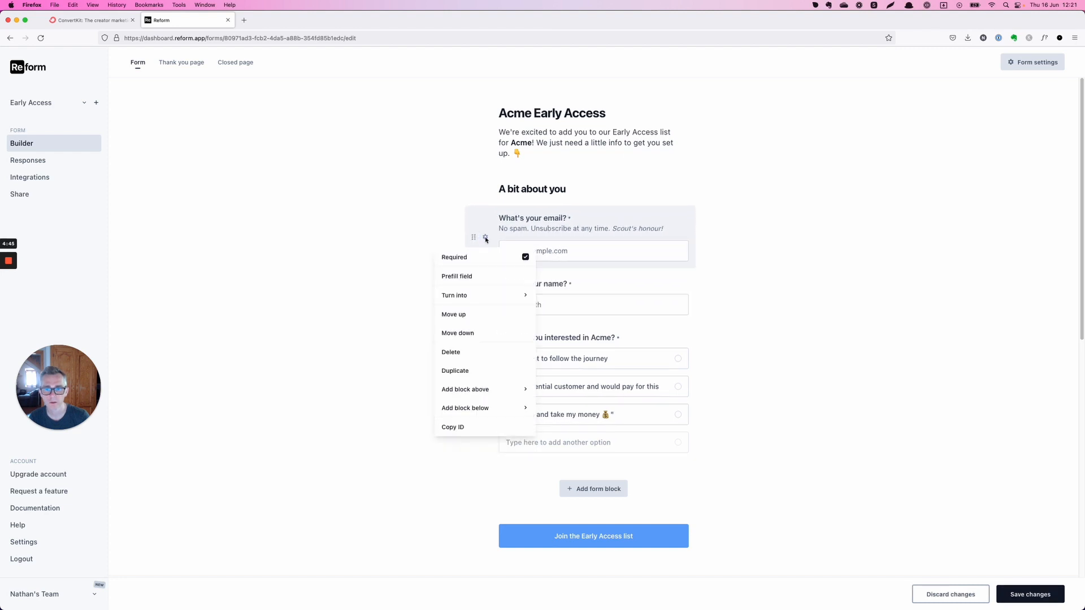
pyautogui.click(473, 353)
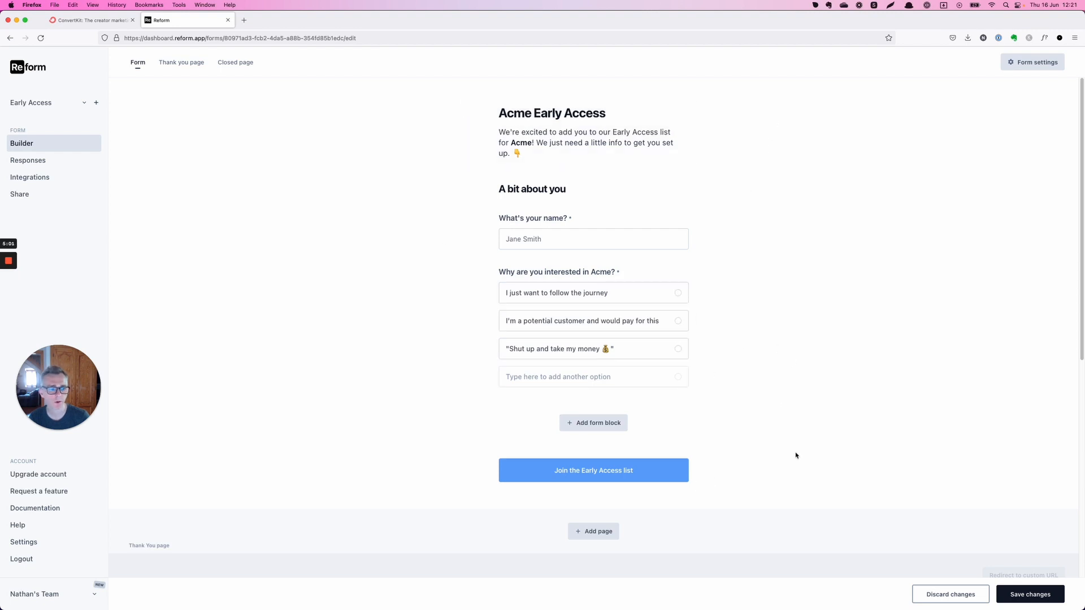
# - Review the edited early access form down to its Thank You page and save the changes
pyautogui.scroll(-5, 824, 451)
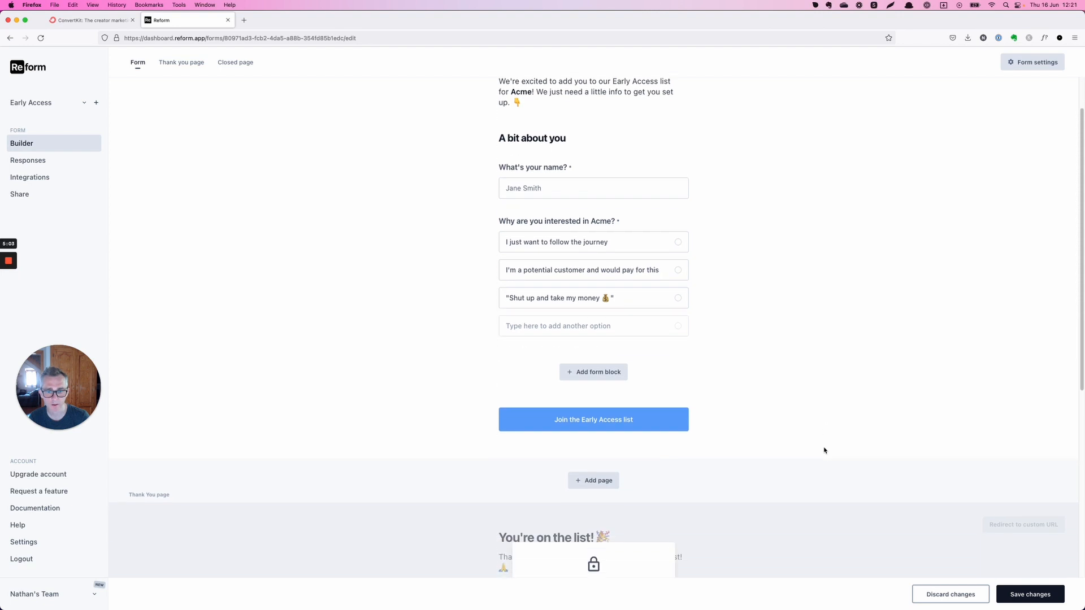
pyautogui.scroll(5, 824, 451)
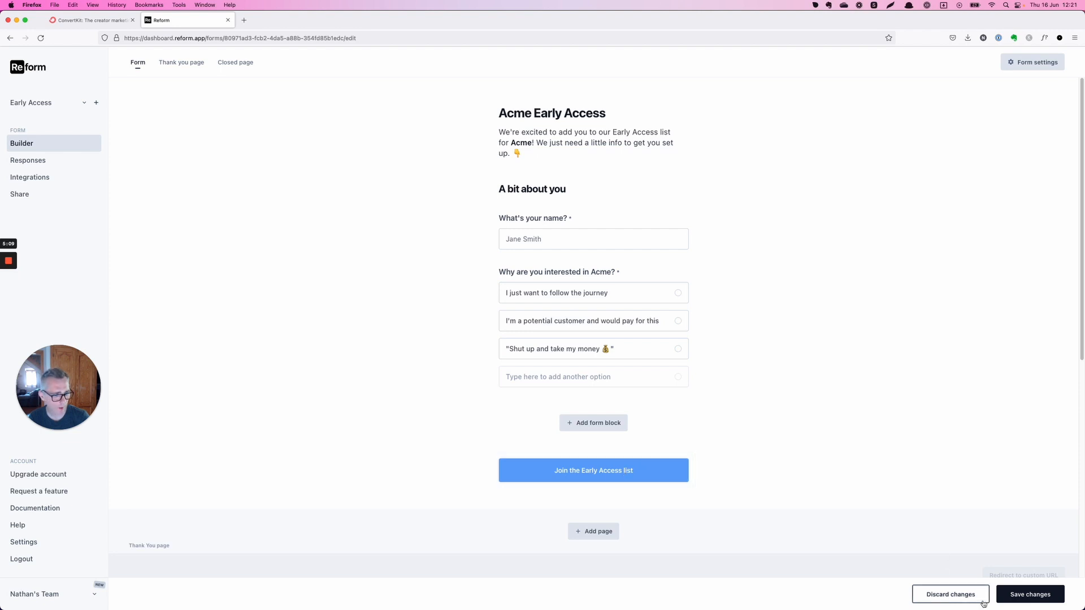
pyautogui.click(1021, 595)
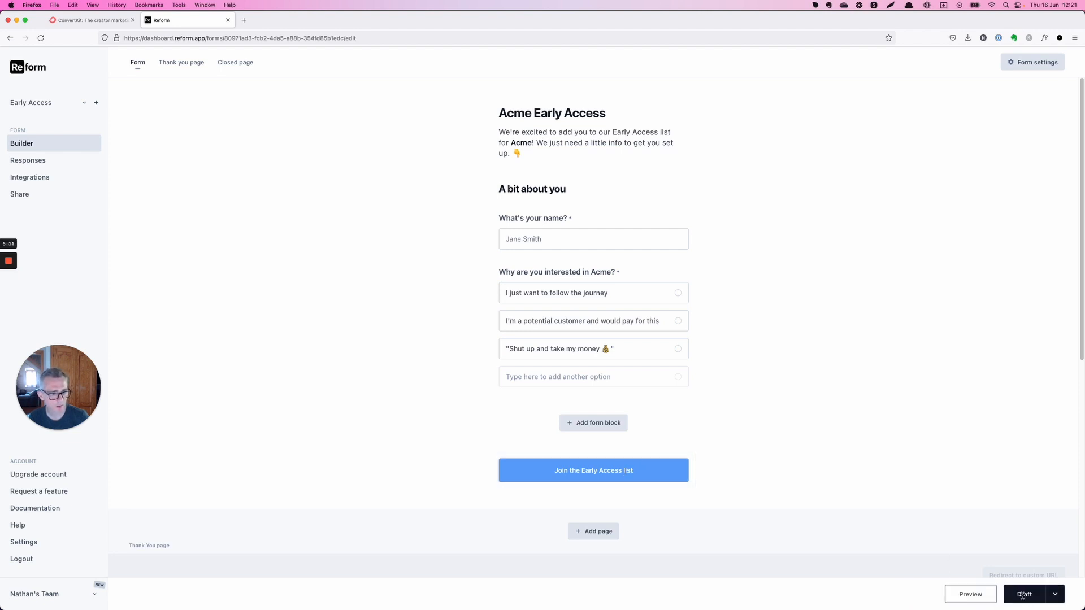
# - Check the form's publishing status options, preview the early access form, and return to the form builder
pyautogui.click(1055, 594)
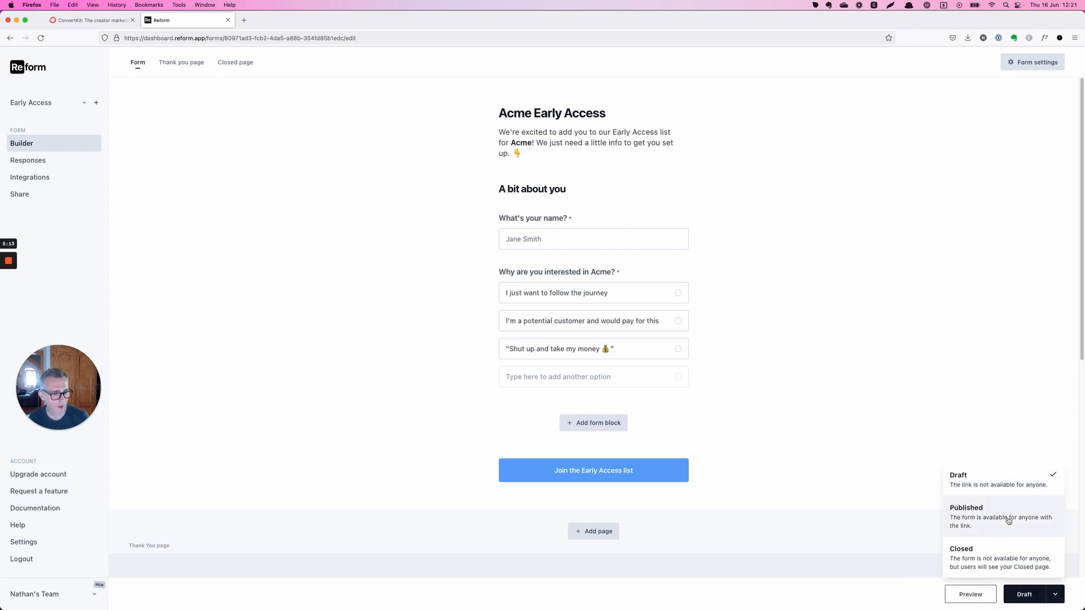
pyautogui.click(988, 599)
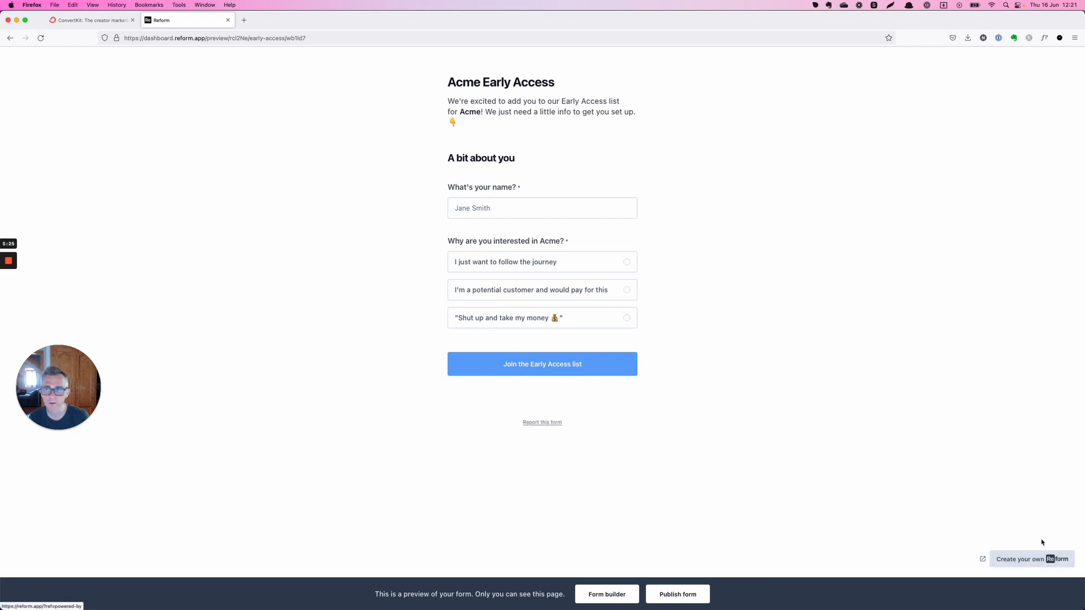
pyautogui.click(610, 599)
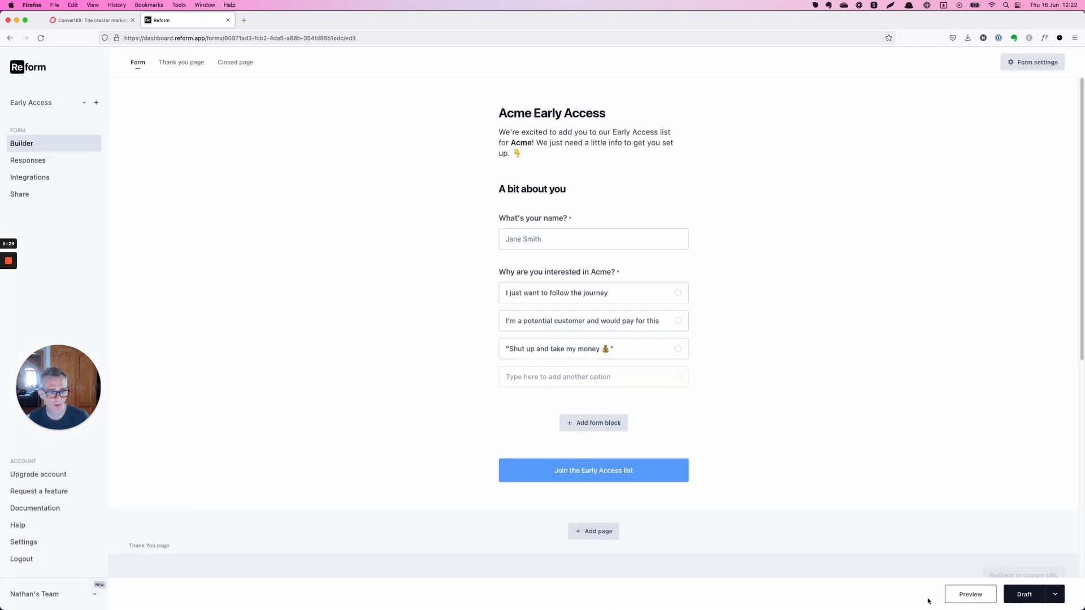
# - Preview the early access form, return to the form builder and open the form settings
pyautogui.click(977, 598)
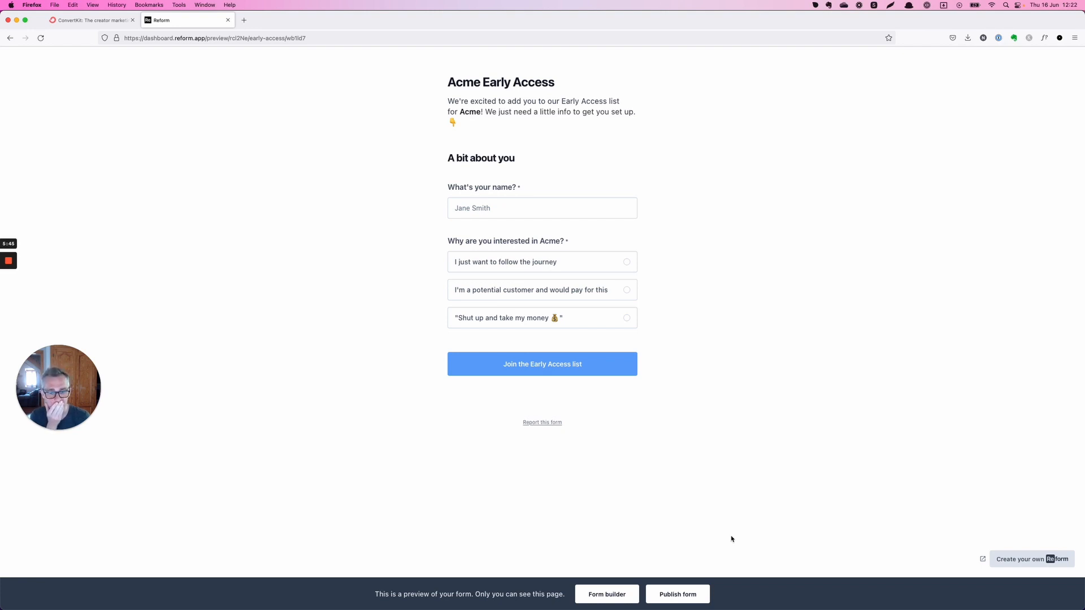
pyautogui.click(614, 594)
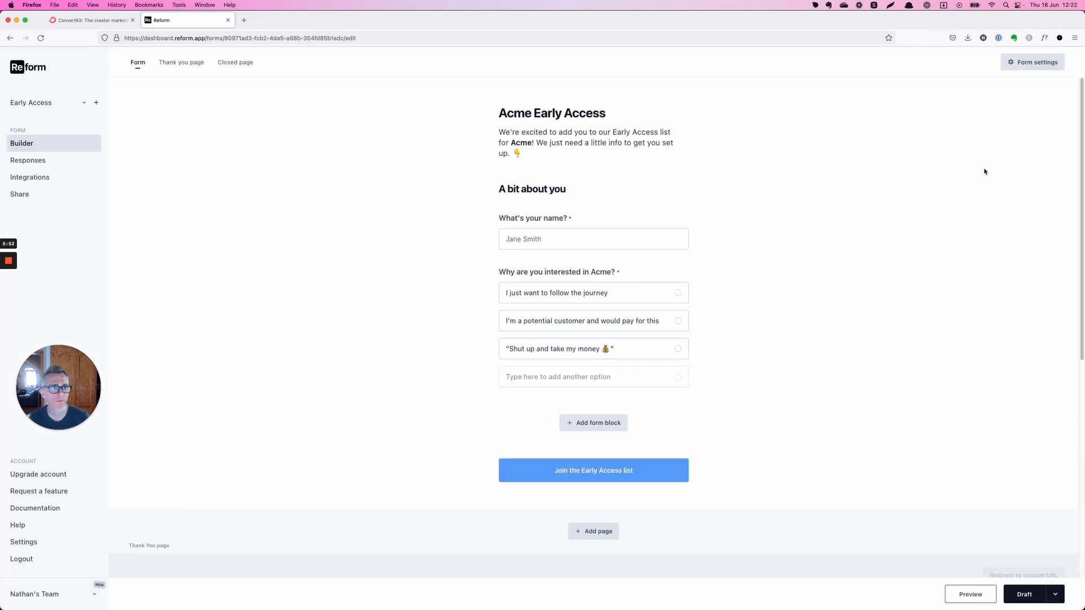
pyautogui.click(1032, 62)
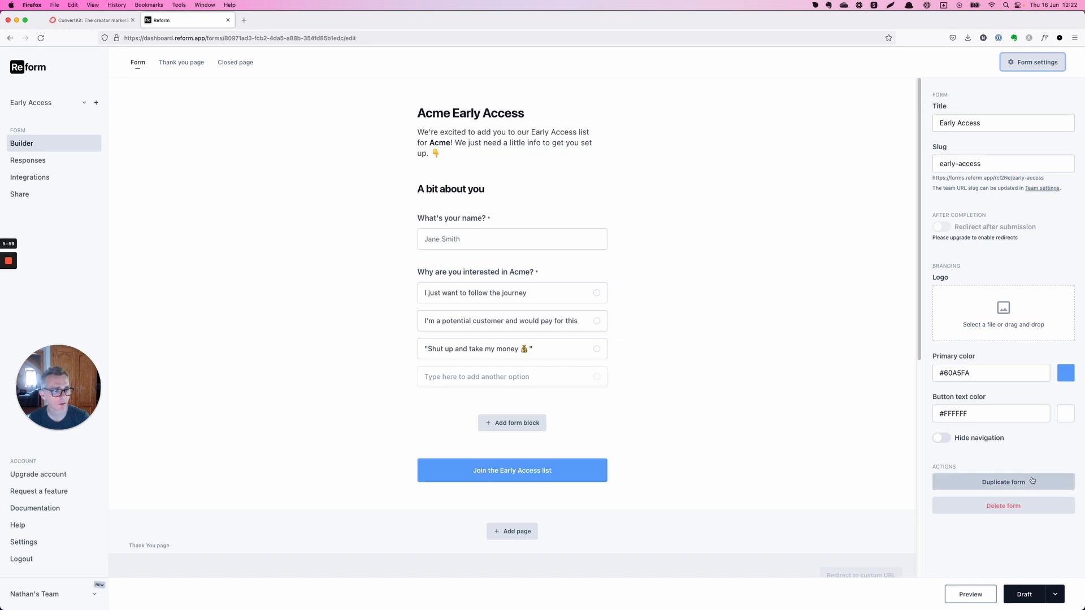
# - Change the early access form's status from Draft to Published and close the form settings
pyautogui.click(1054, 595)
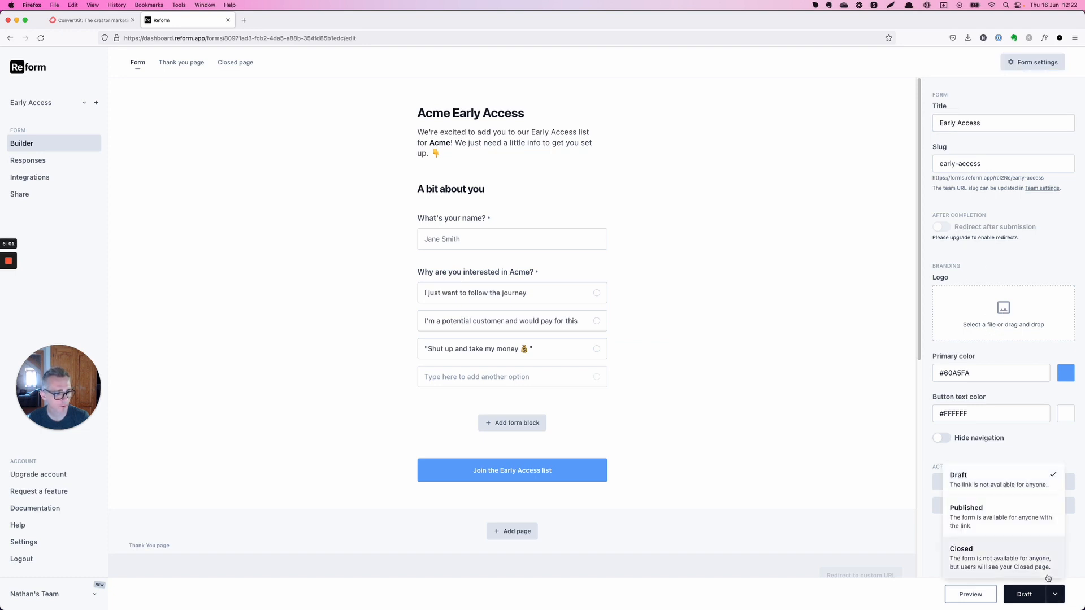
pyautogui.click(988, 509)
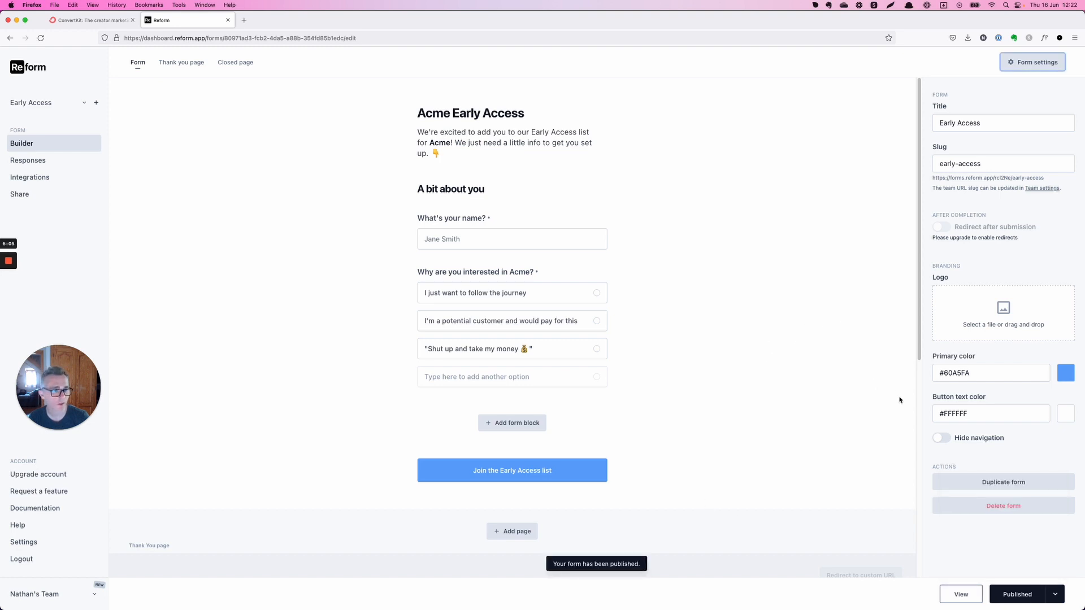
pyautogui.click(752, 358)
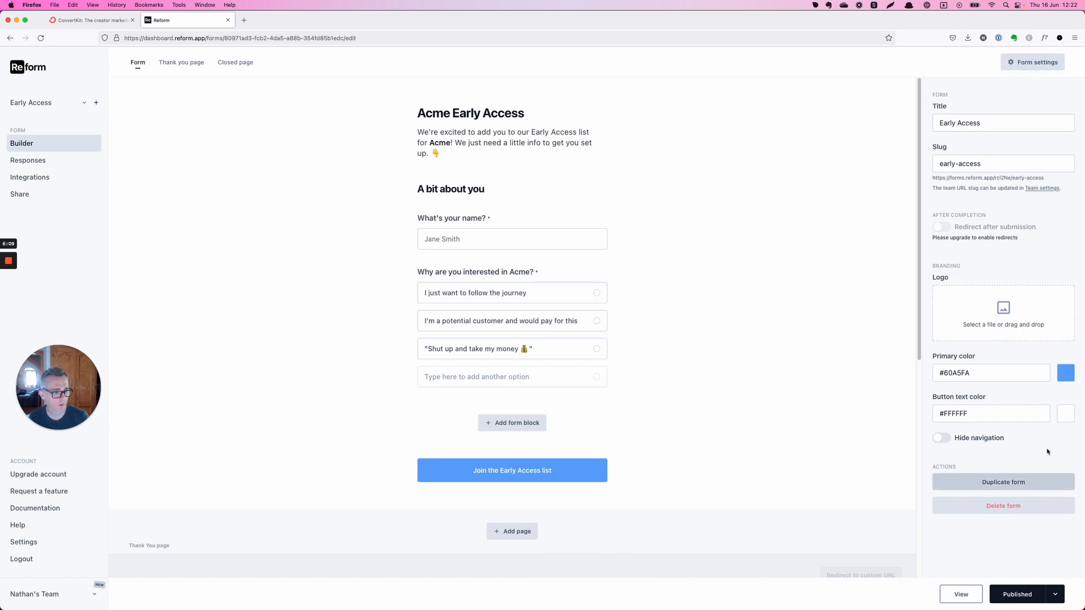
pyautogui.click(1037, 65)
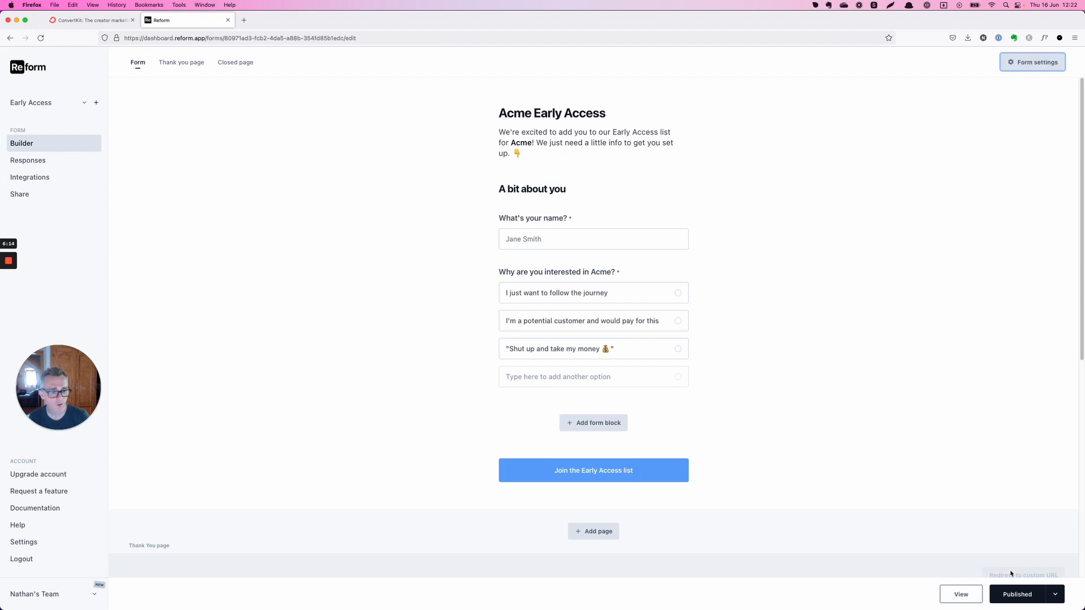
# - View the published early access form on its live page and return to the form builder to look it over
pyautogui.click(963, 596)
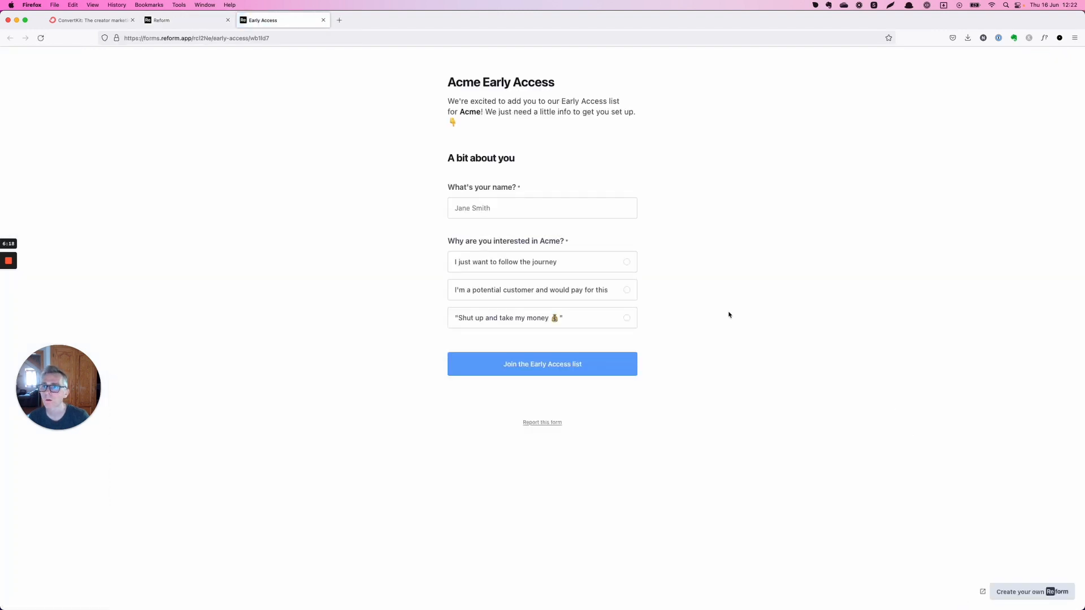
pyautogui.click(181, 20)
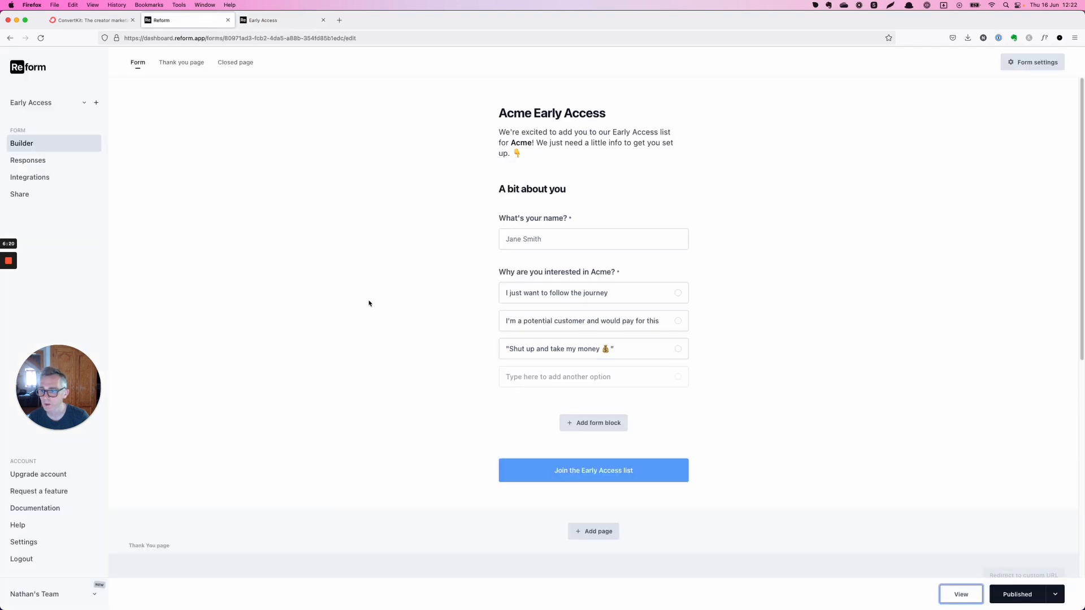
pyautogui.scroll(-6, 368, 305)
pyautogui.scroll(6, 369, 305)
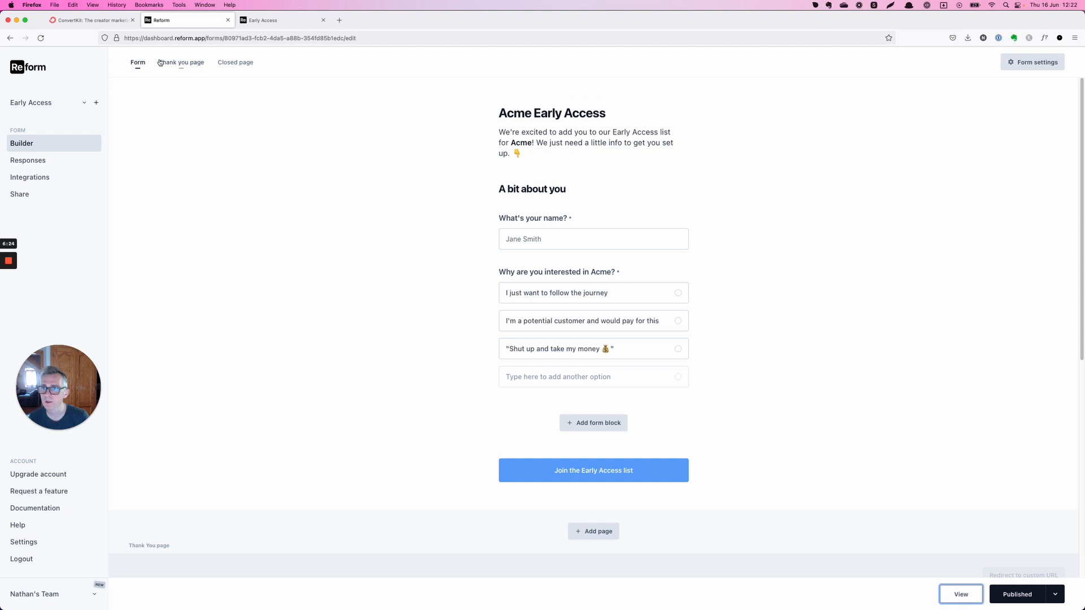
# - Inspect the form's Thank You and Closed page sections and return to the main form section
pyautogui.click(180, 63)
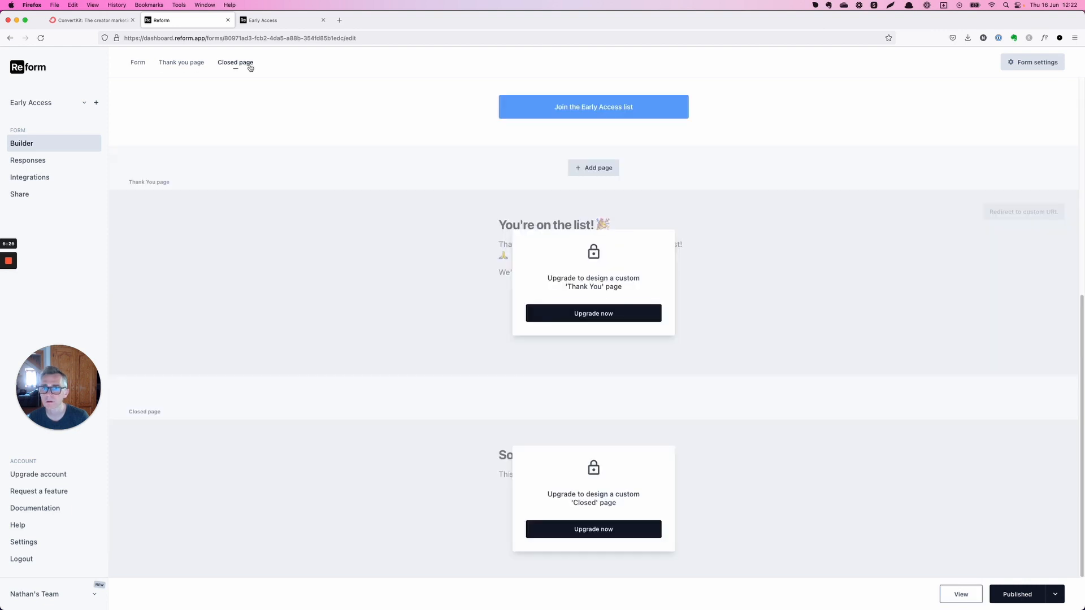
pyautogui.click(141, 65)
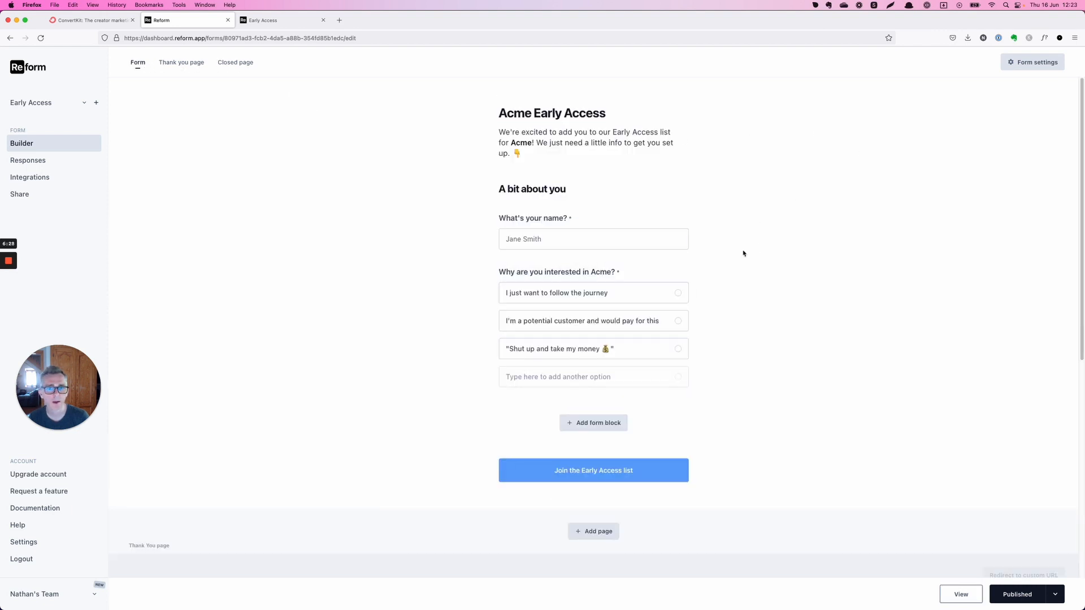
pyautogui.scroll(-6, 970, 523)
pyautogui.scroll(6, 975, 492)
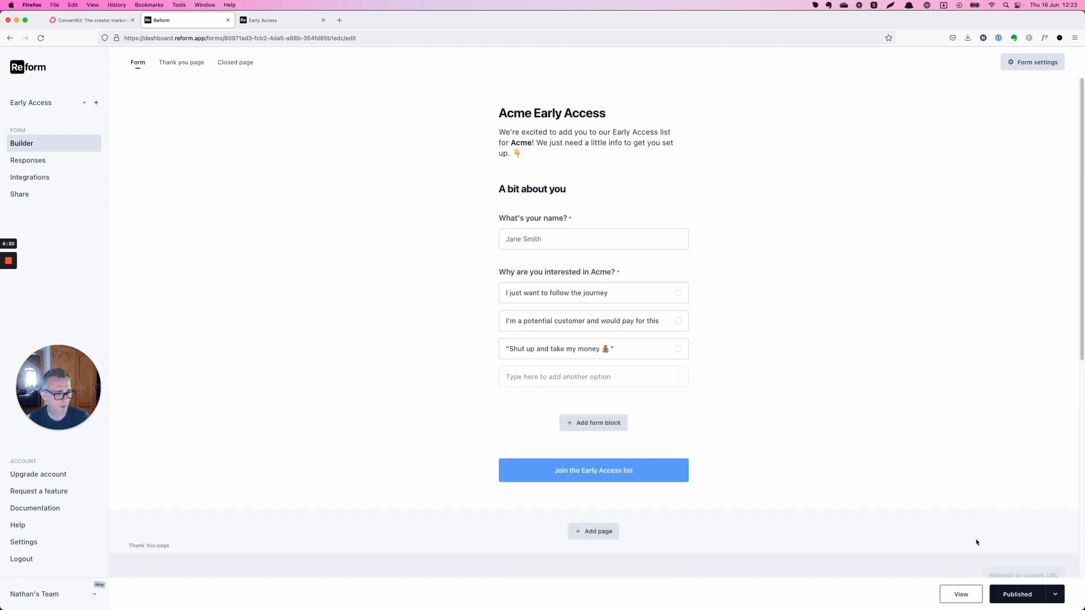
# - Open the live form once more, return to the builder and check the form's public URL in the form settings
pyautogui.click(972, 602)
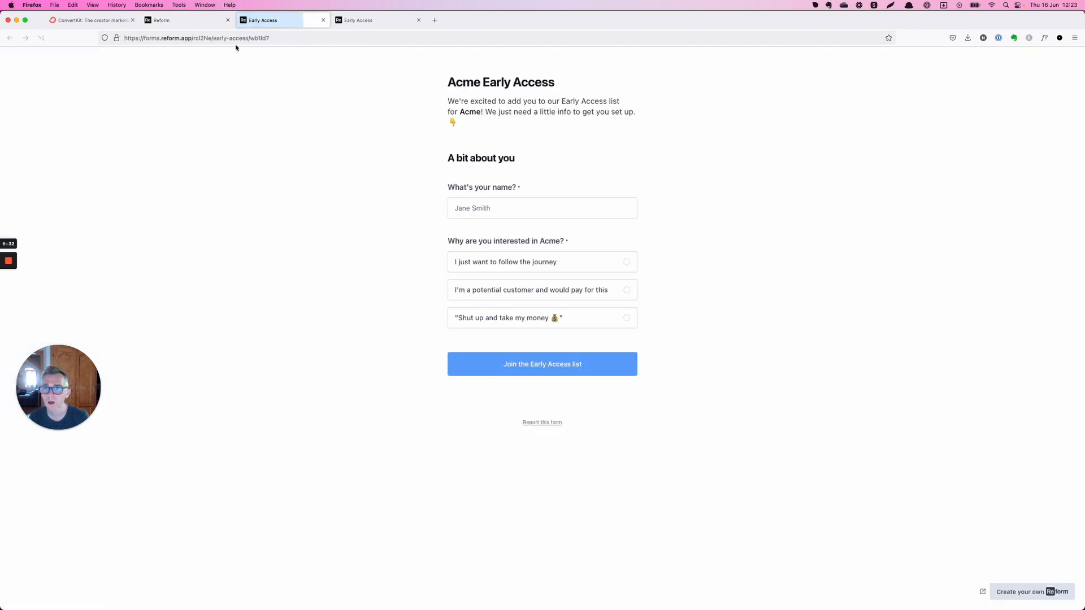
pyautogui.click(202, 21)
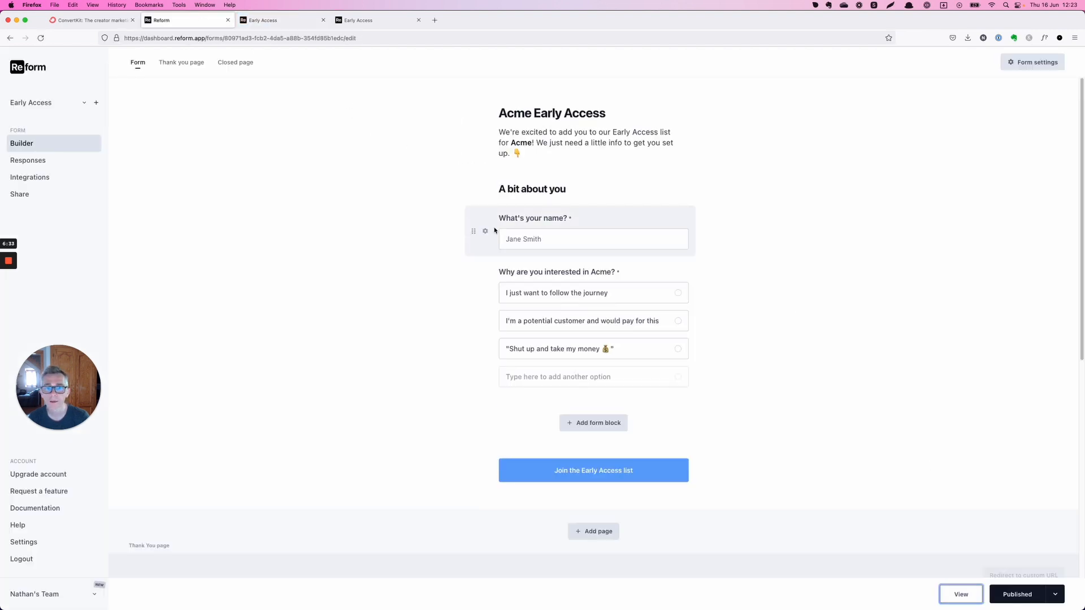
pyautogui.click(1018, 63)
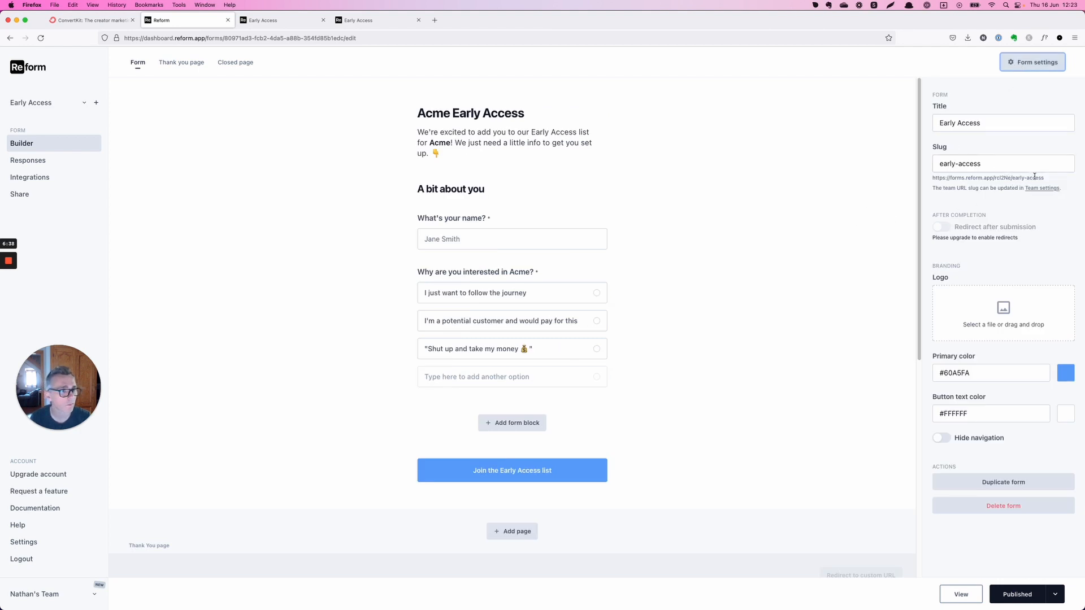
pyautogui.tripleClick(1005, 179)
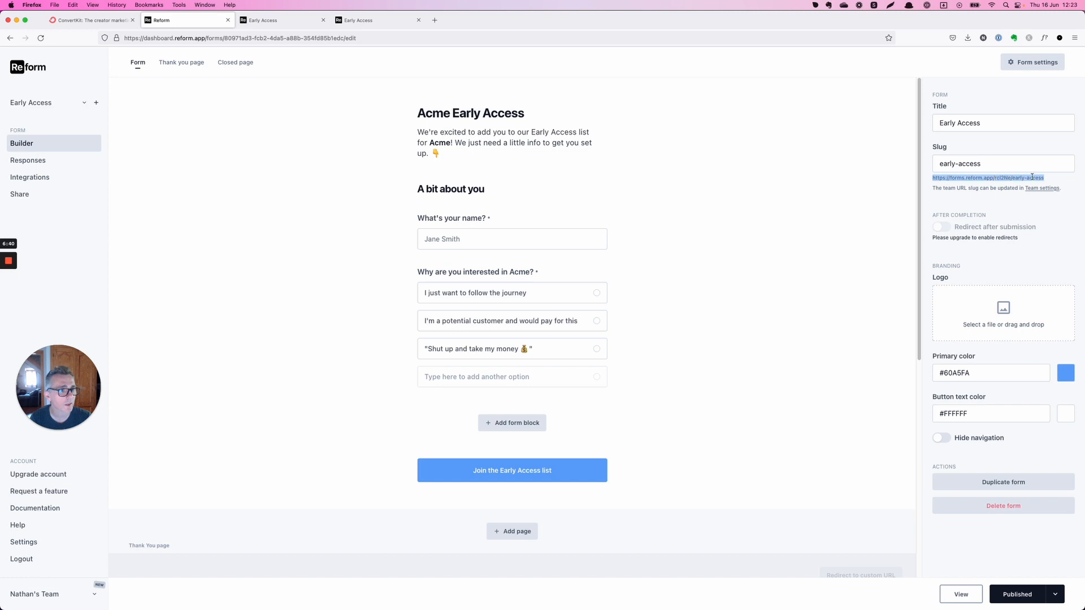
pyautogui.click(1045, 209)
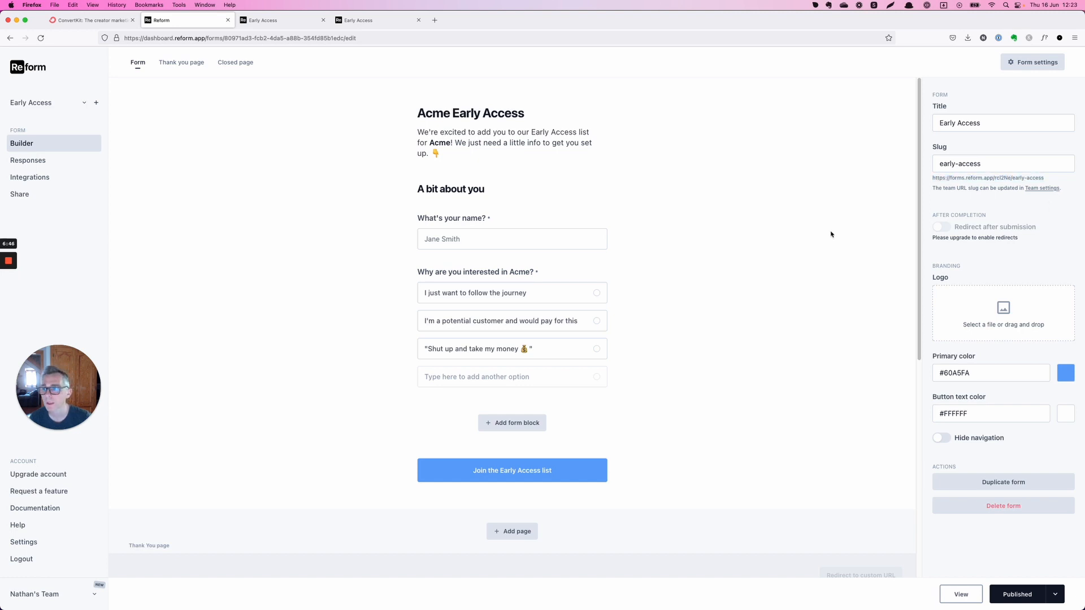
# - Check the Early Access form's responses and the list of available forms, and return to the form builder
pyautogui.click(44, 162)
pyautogui.click(66, 103)
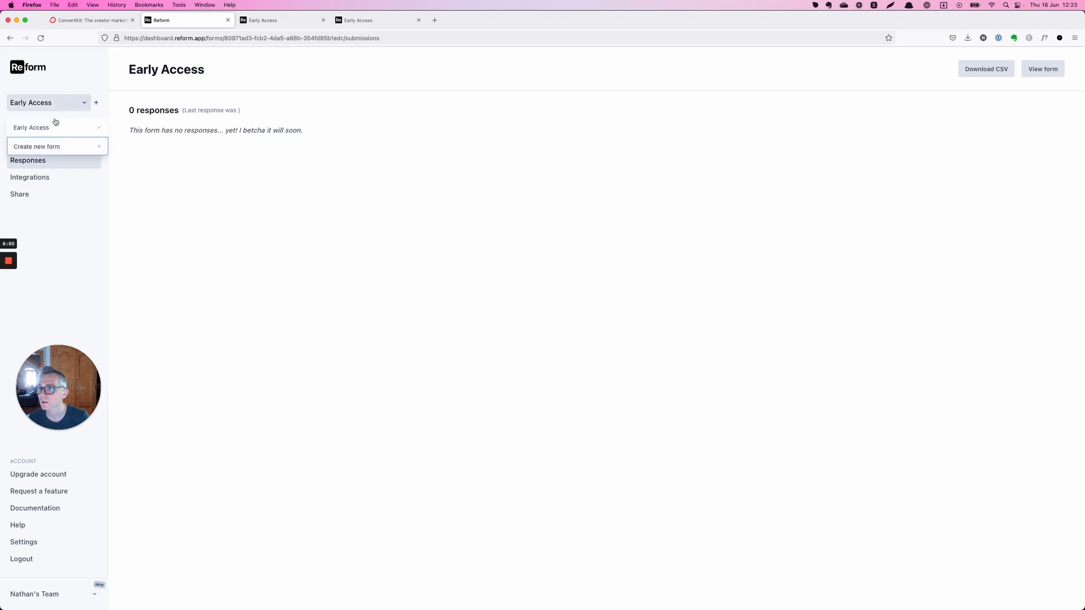
pyautogui.click(50, 108)
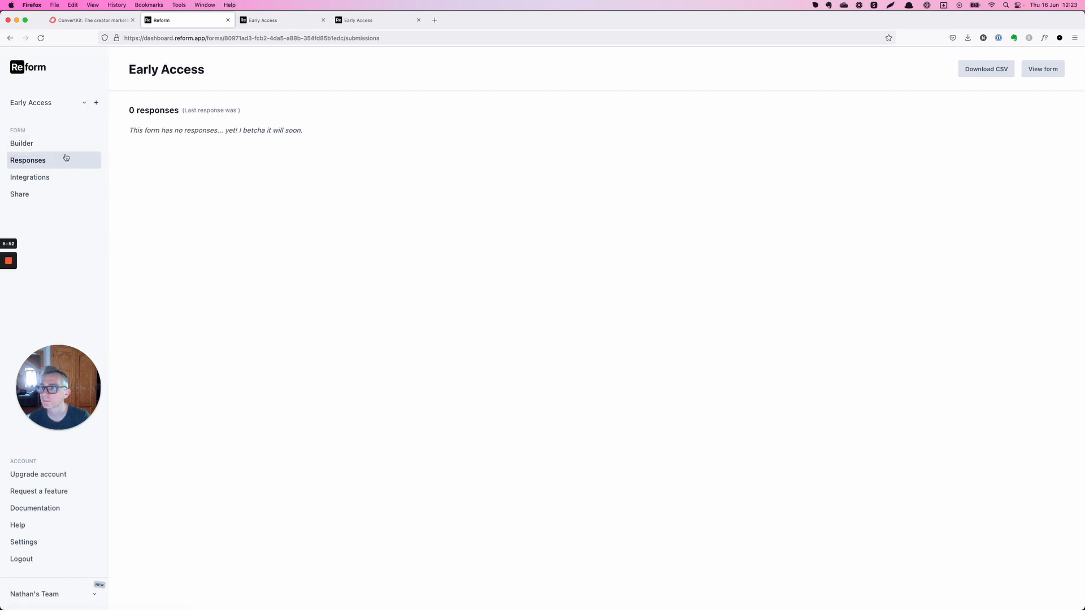
pyautogui.click(36, 149)
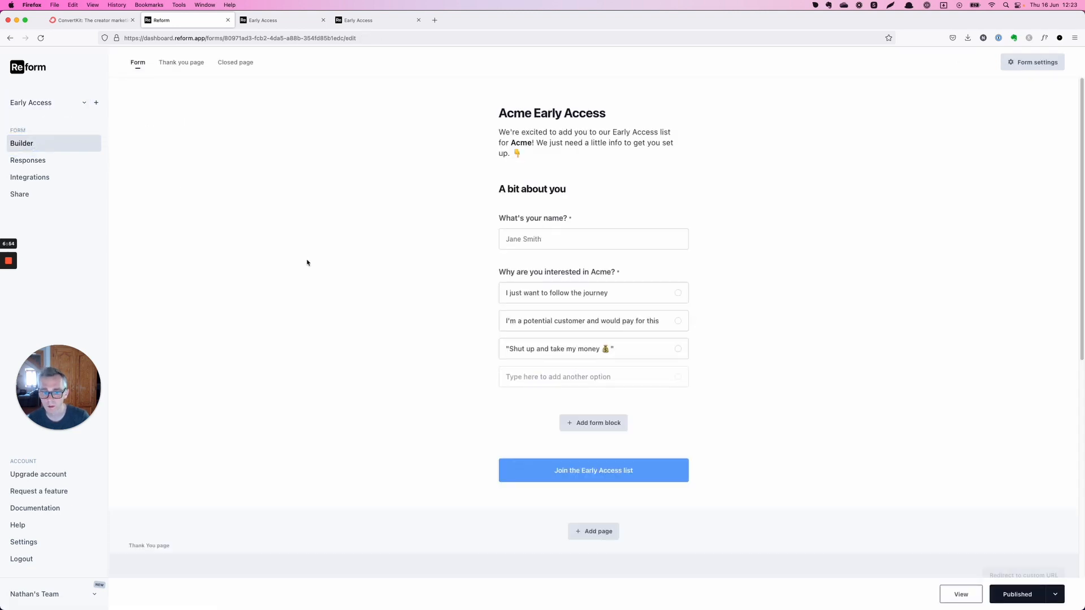
# - Look over the published form in the builder and open the account's help option
pyautogui.scroll(-5, 308, 262)
pyautogui.scroll(5, 308, 259)
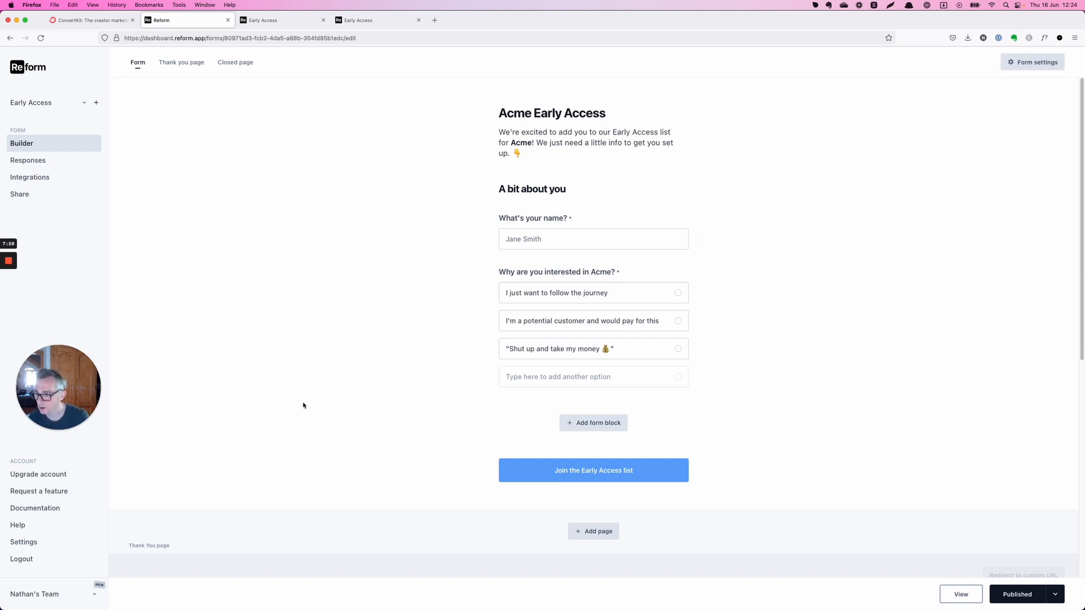
pyautogui.click(22, 525)
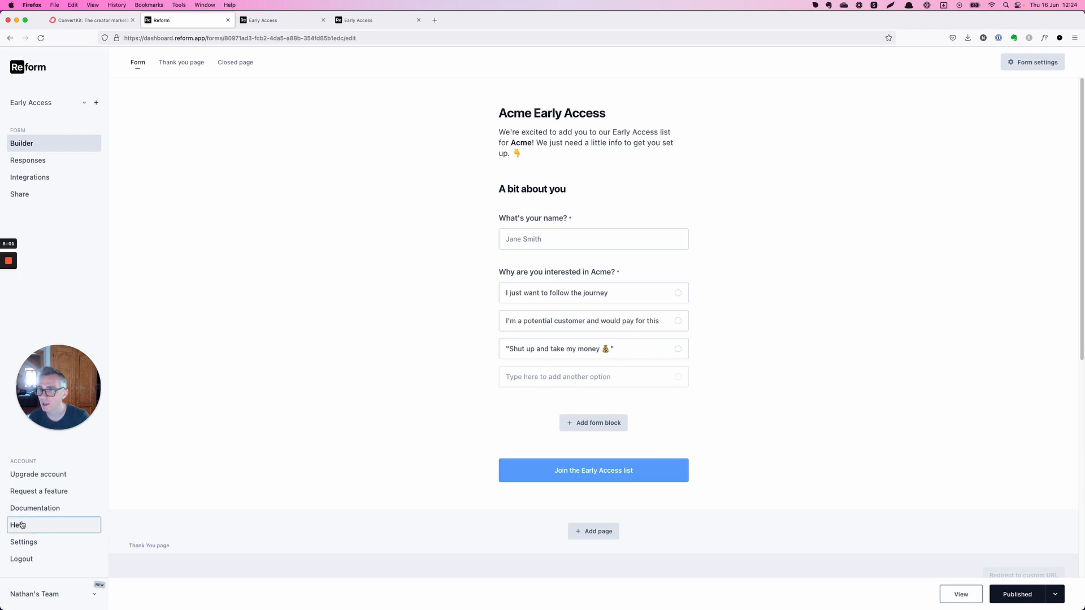